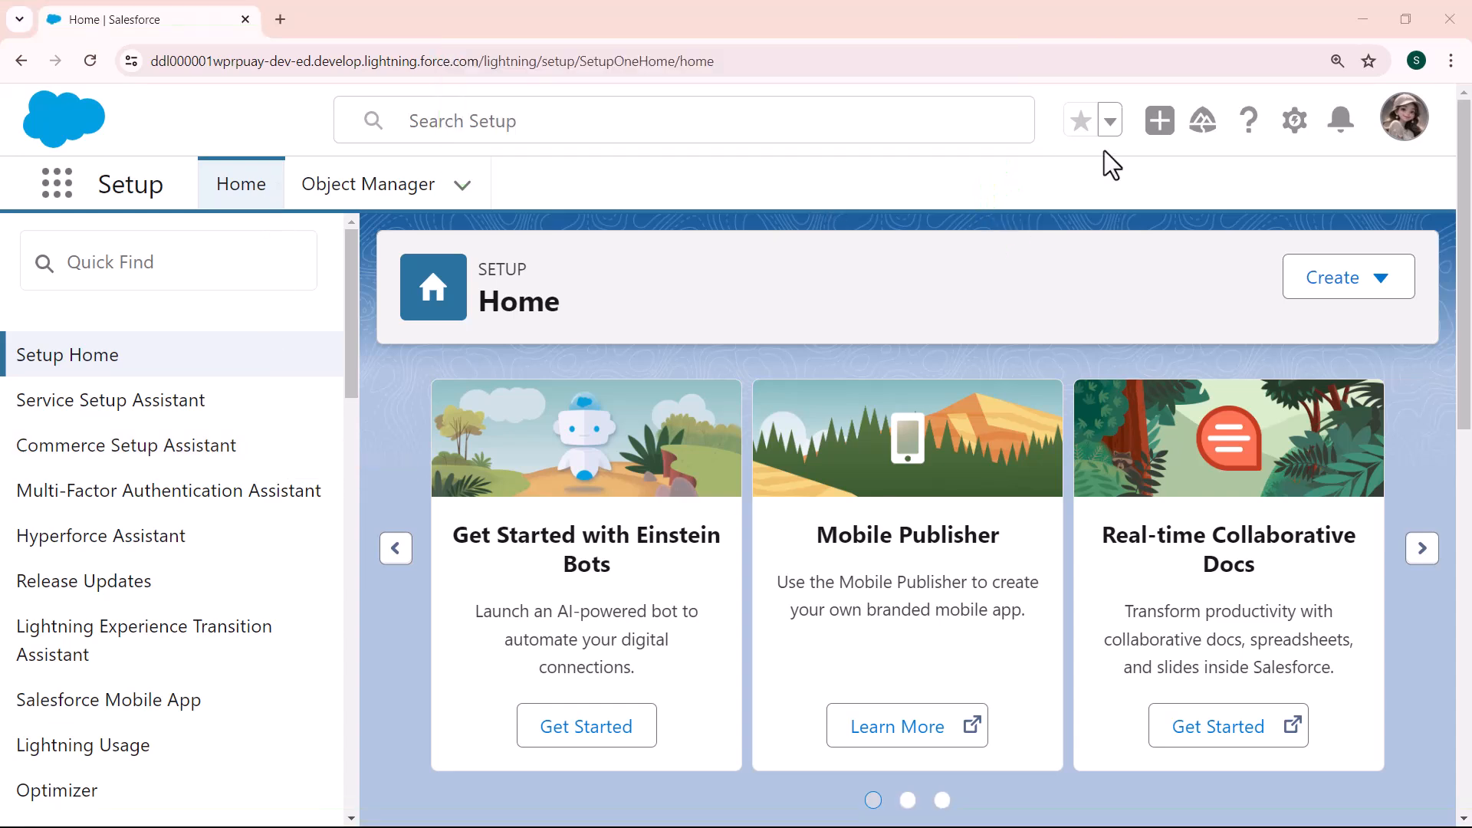
# - Open the Email-to-Case settings page in Setup by searching for "Email-to"
pyautogui.click(1296, 128)
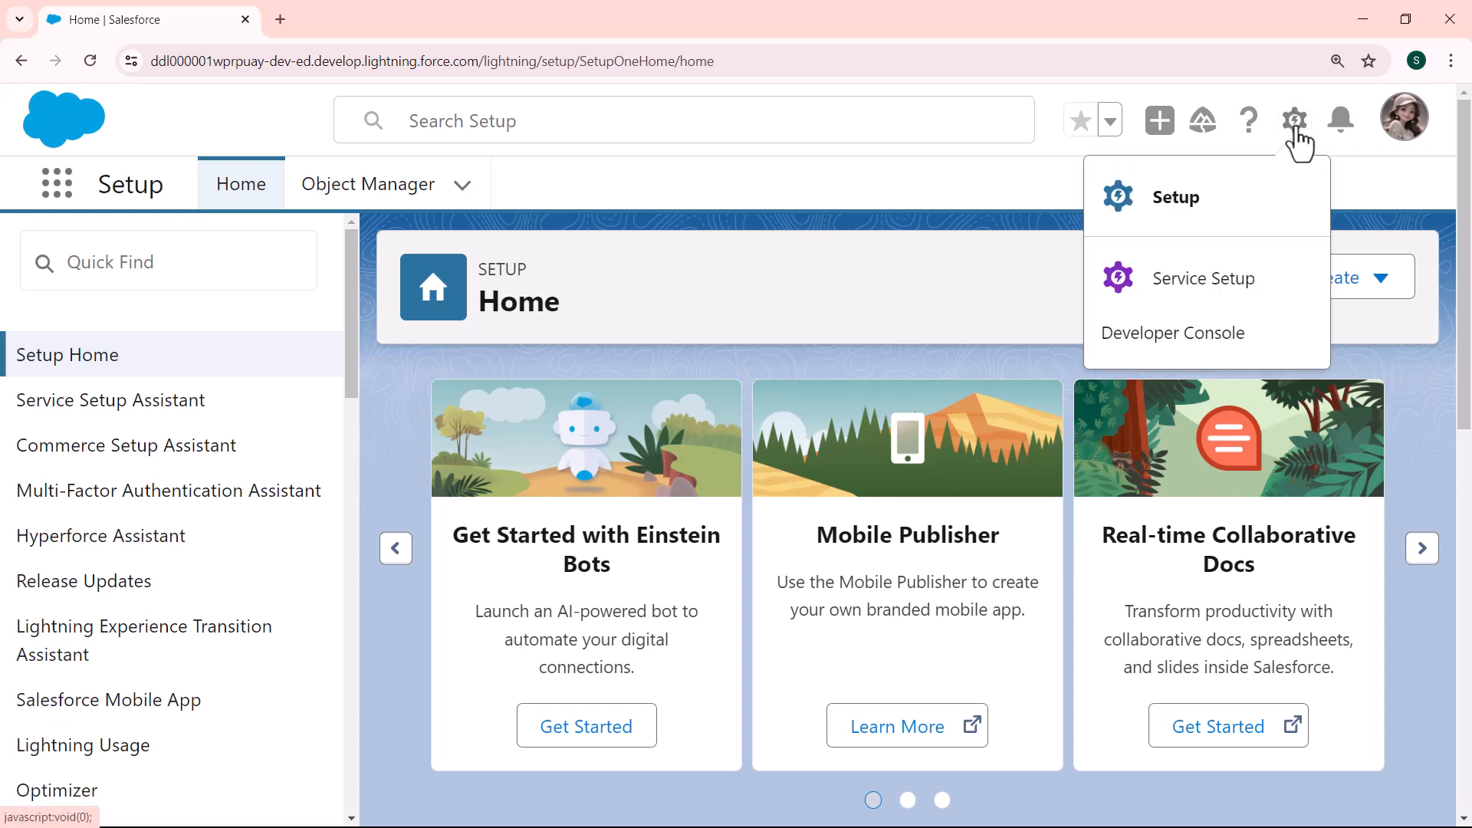
pyautogui.click(1182, 215)
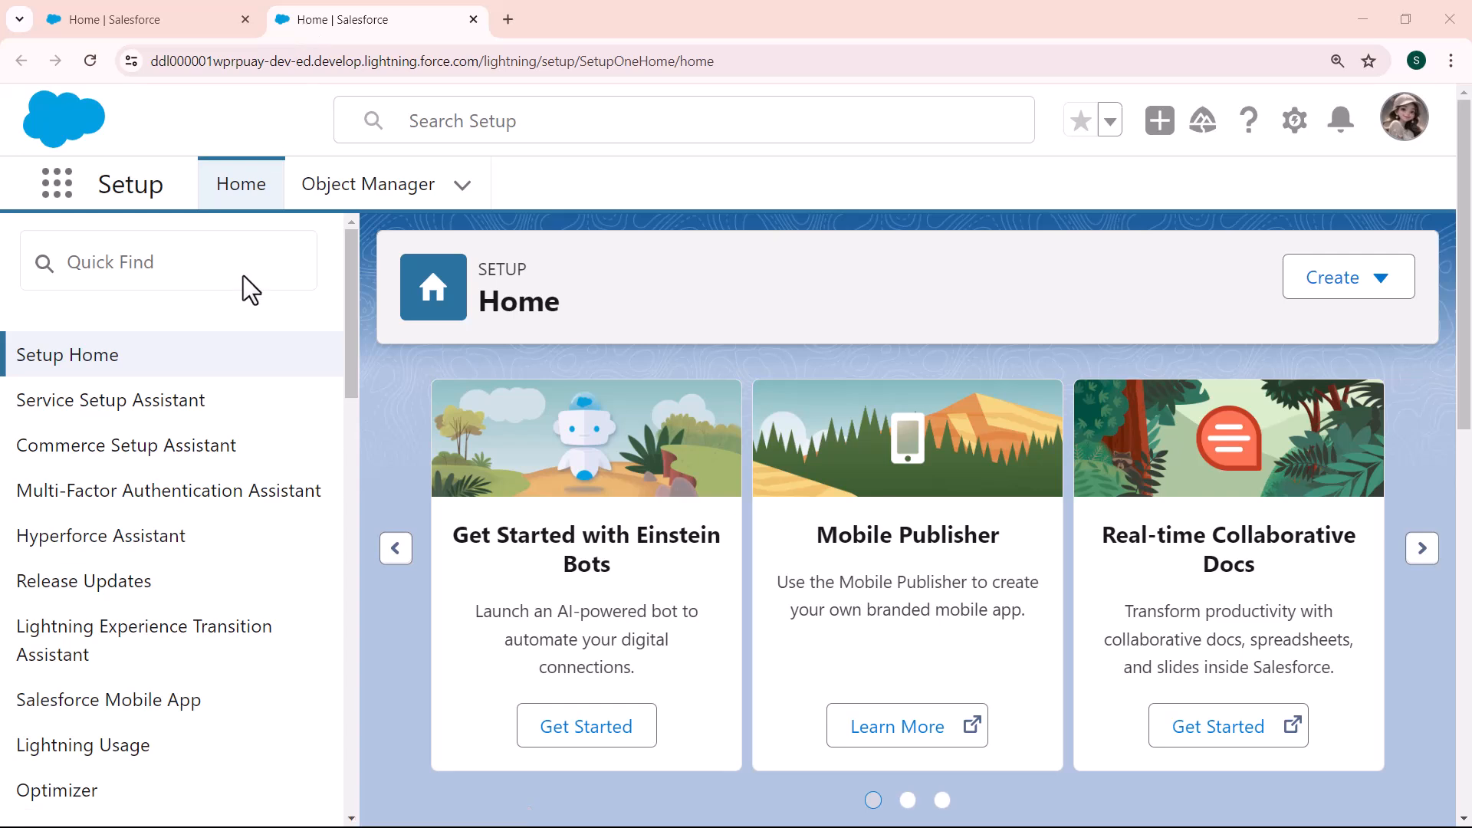
pyautogui.click(223, 266)
pyautogui.write('E')
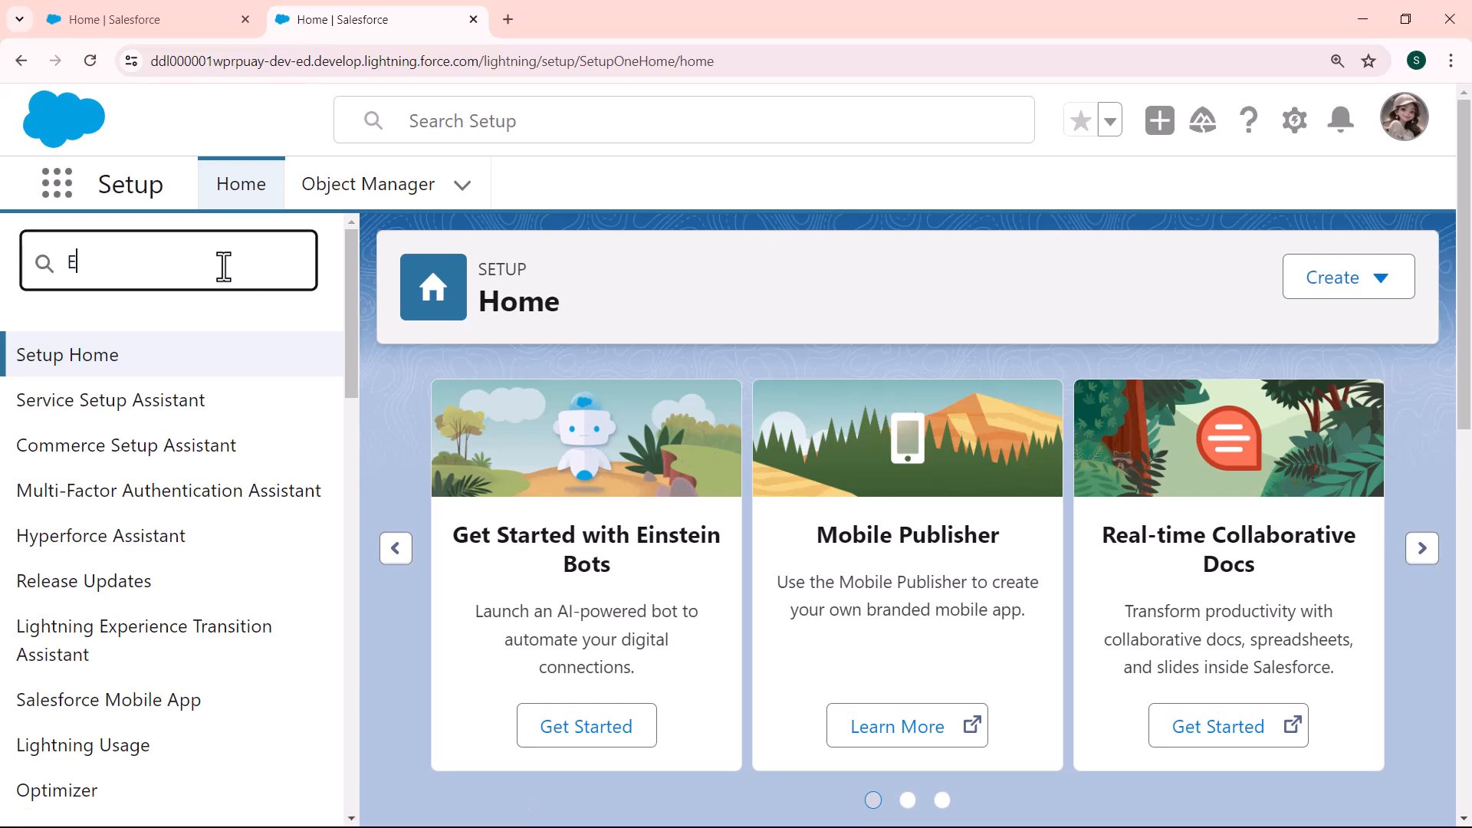
pyautogui.write('mail-to')
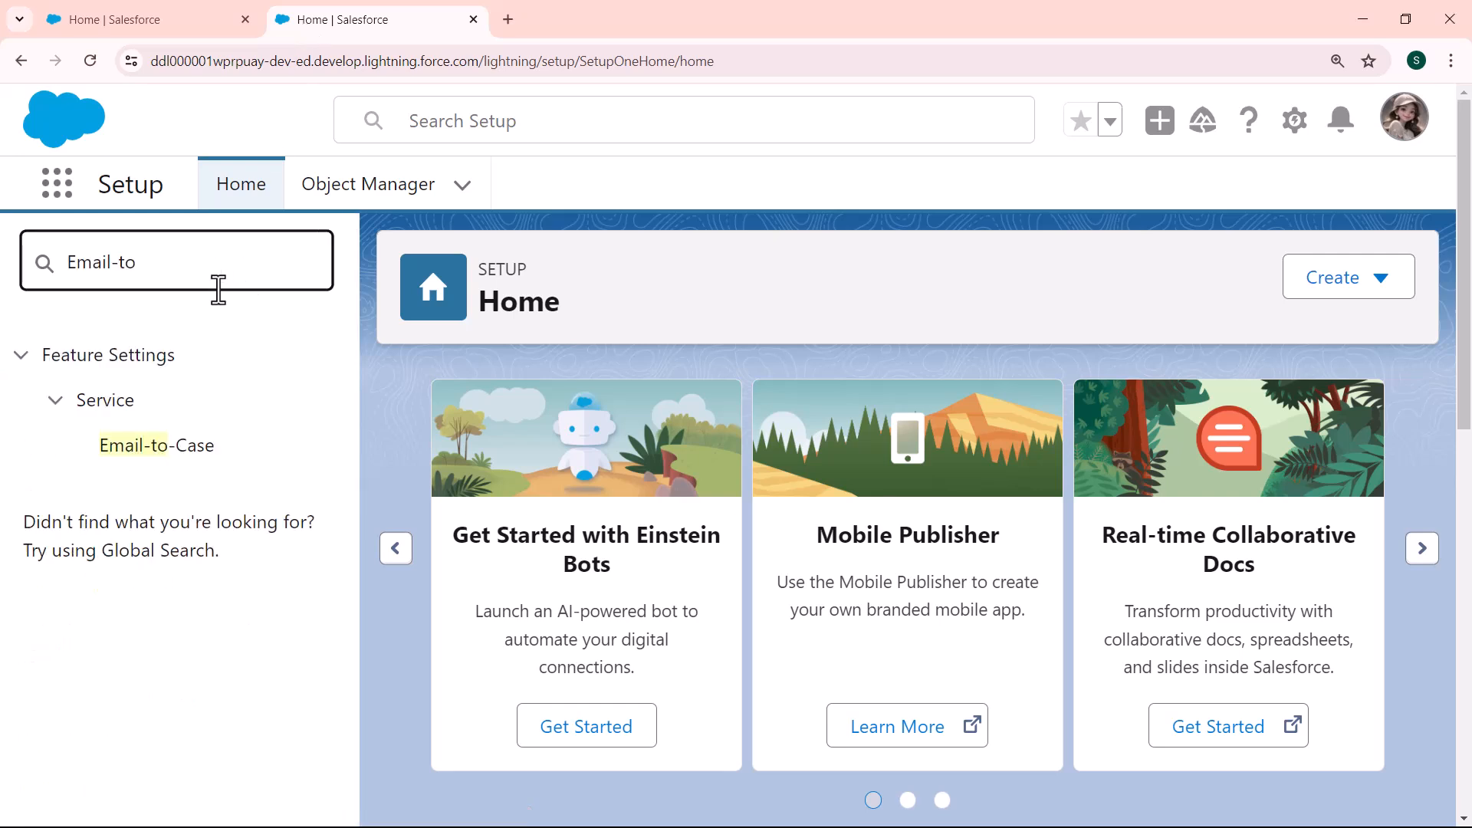
pyautogui.click(182, 454)
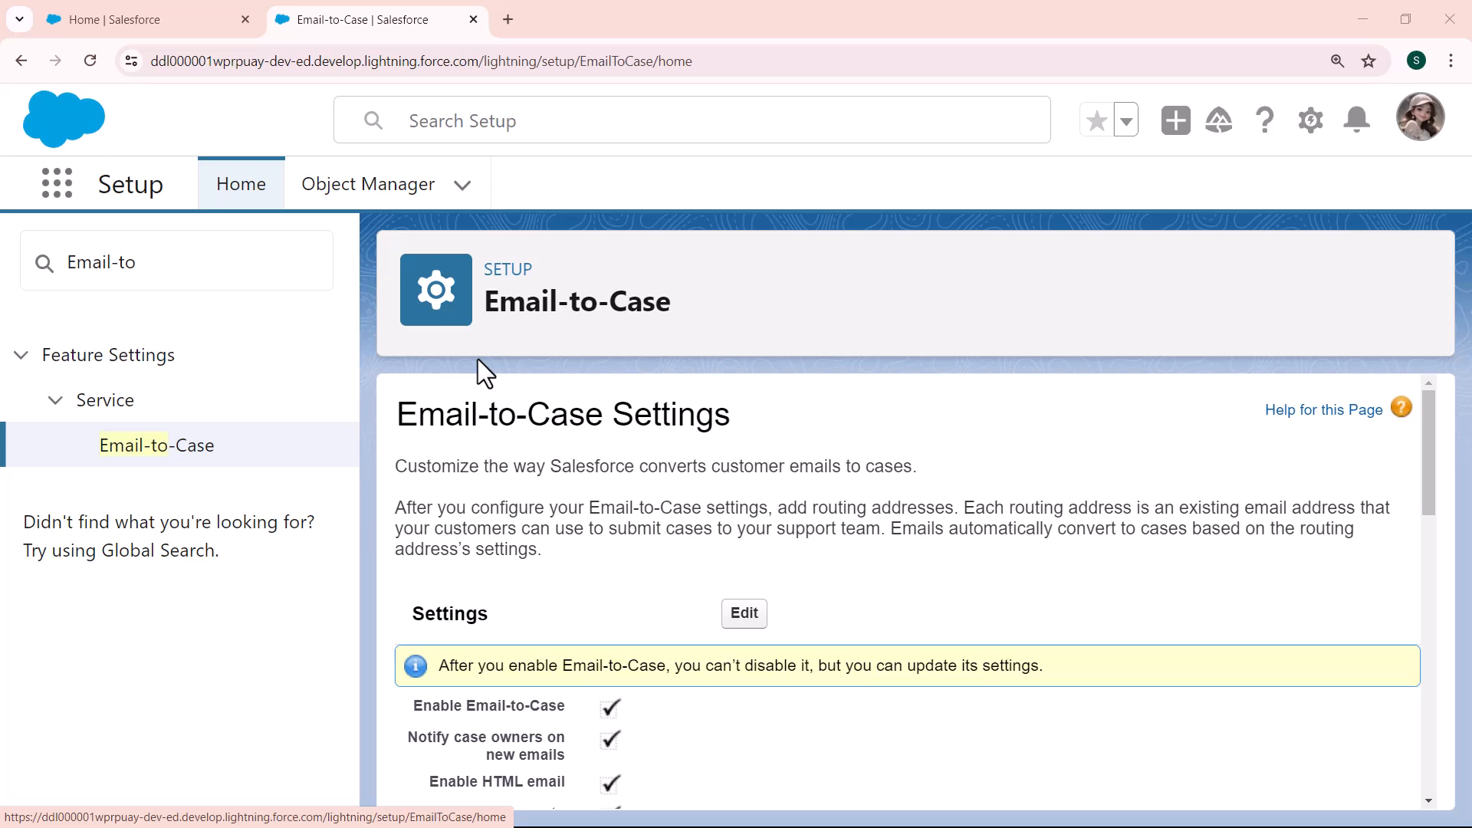
# - Enable the on-demand service in the Email-to-Case settings and save the change
pyautogui.click(744, 615)
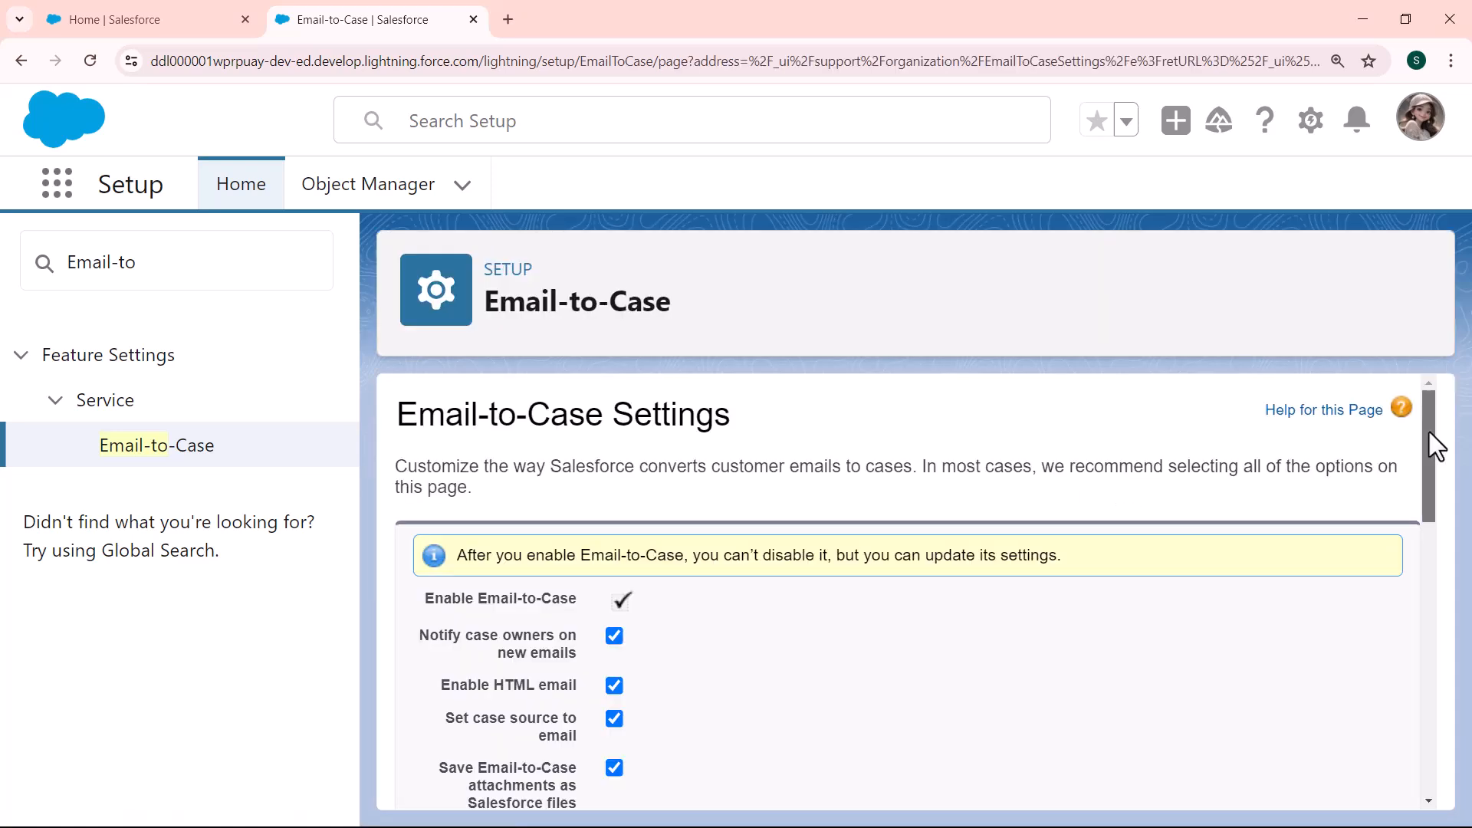
pyautogui.moveTo(1429, 431)
pyautogui.mouseDown()
pyautogui.moveTo(1429, 454)
pyautogui.moveTo(1430, 439)
pyautogui.mouseUp()
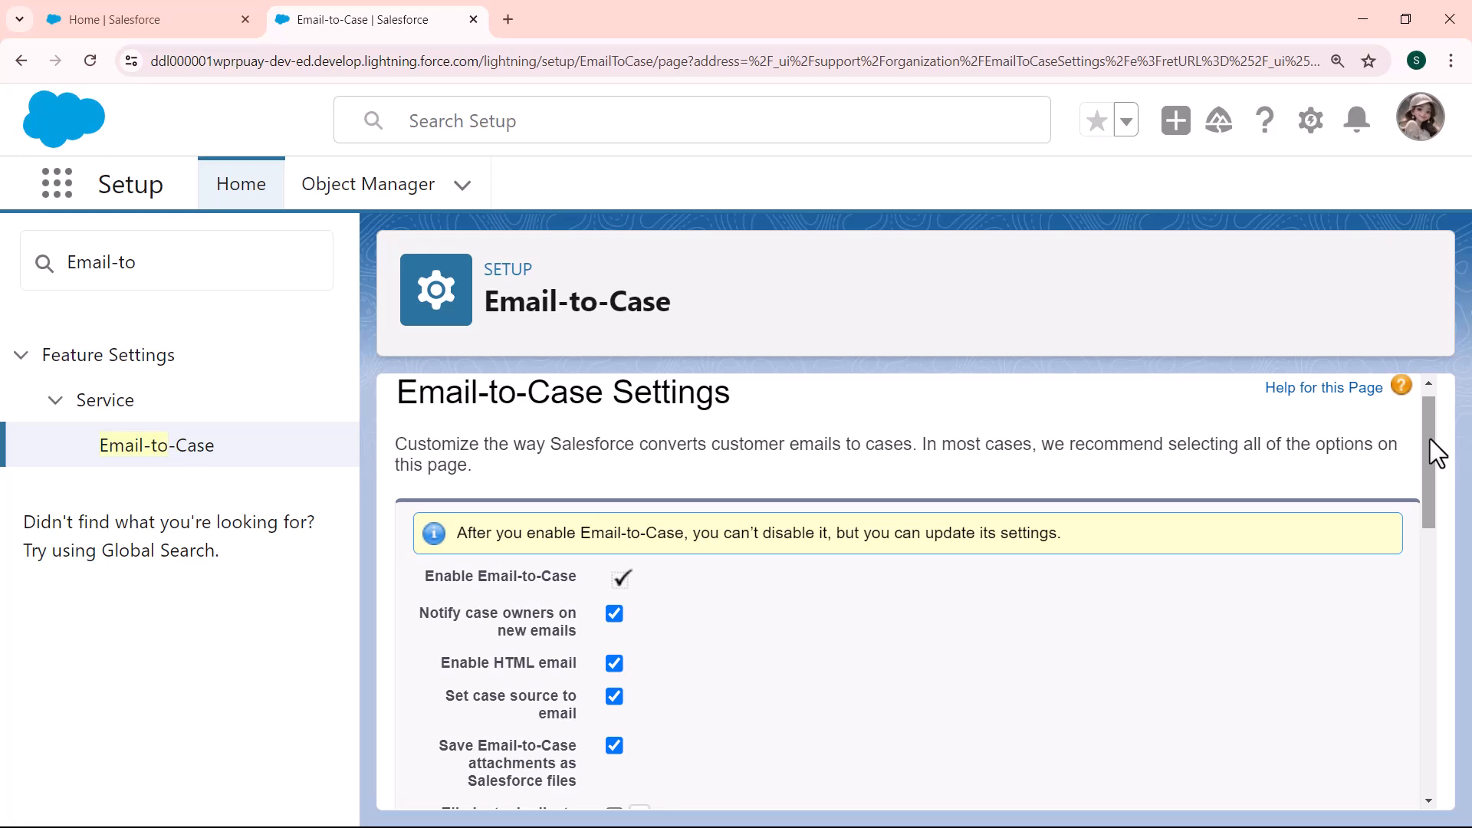
pyautogui.scroll(-1, 1430, 441)
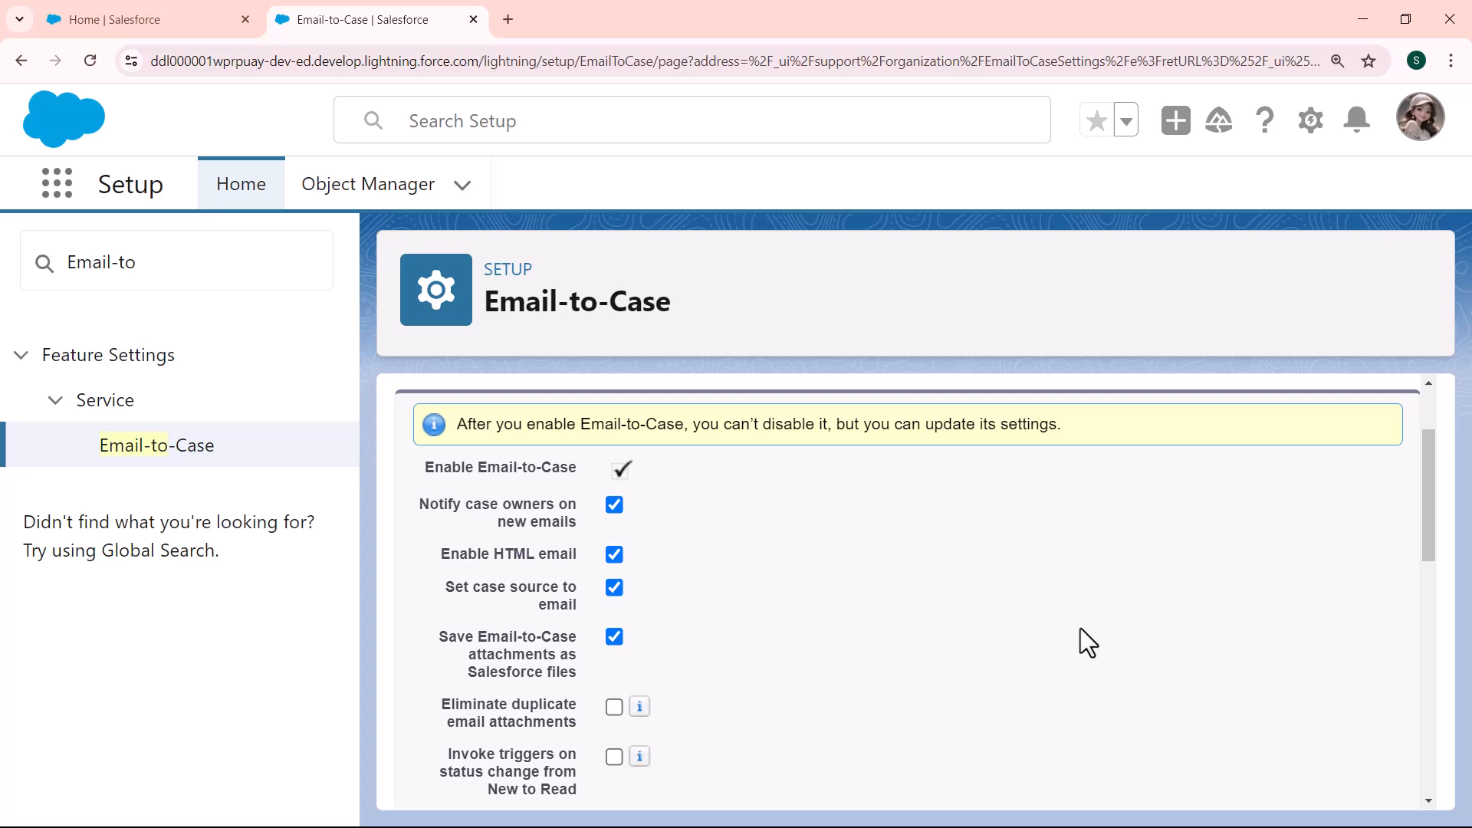
pyautogui.moveTo(1425, 514); pyautogui.dragTo(1428, 652)
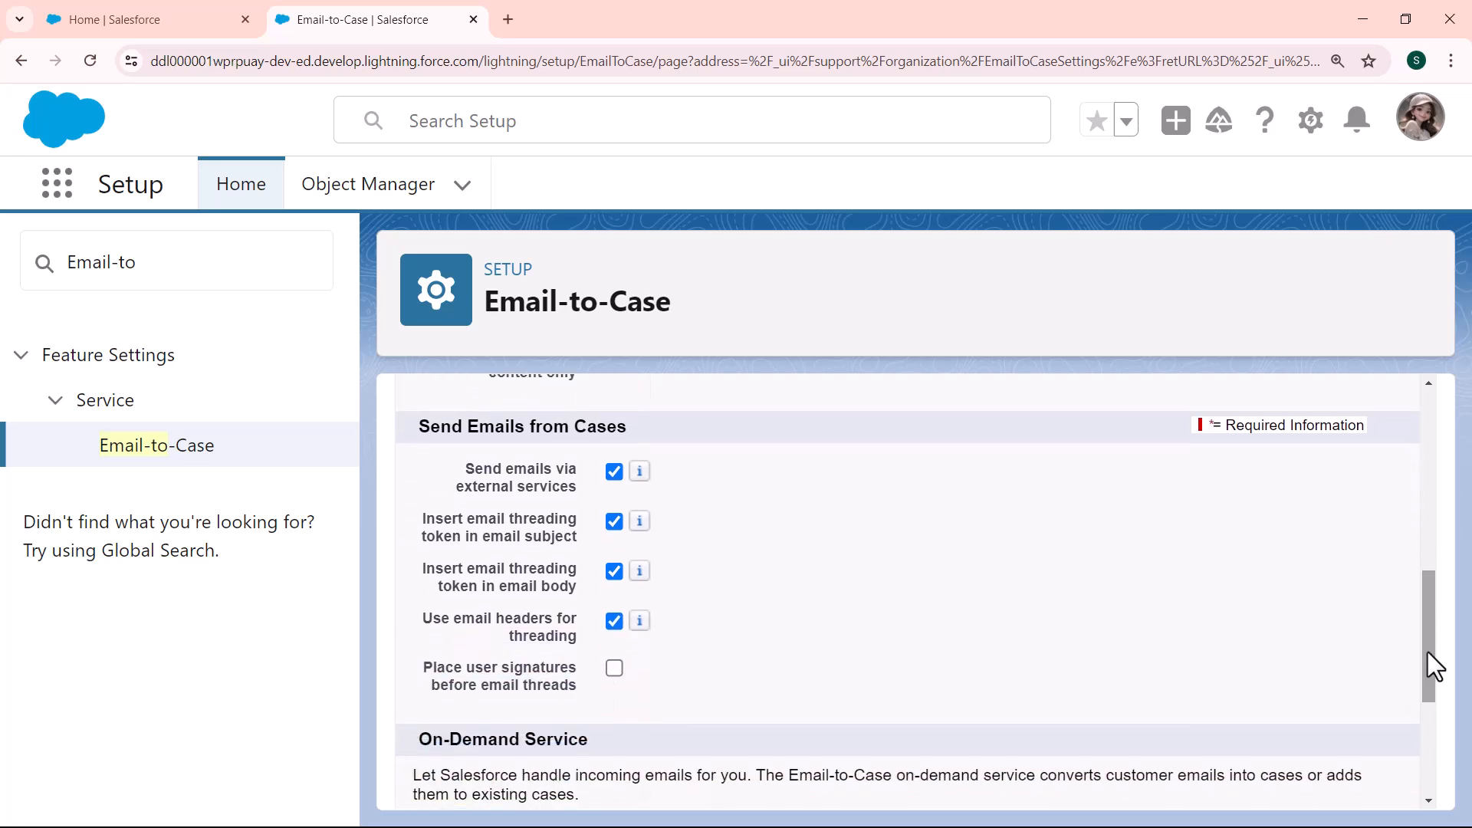
pyautogui.moveTo(1428, 651); pyautogui.dragTo(1426, 739)
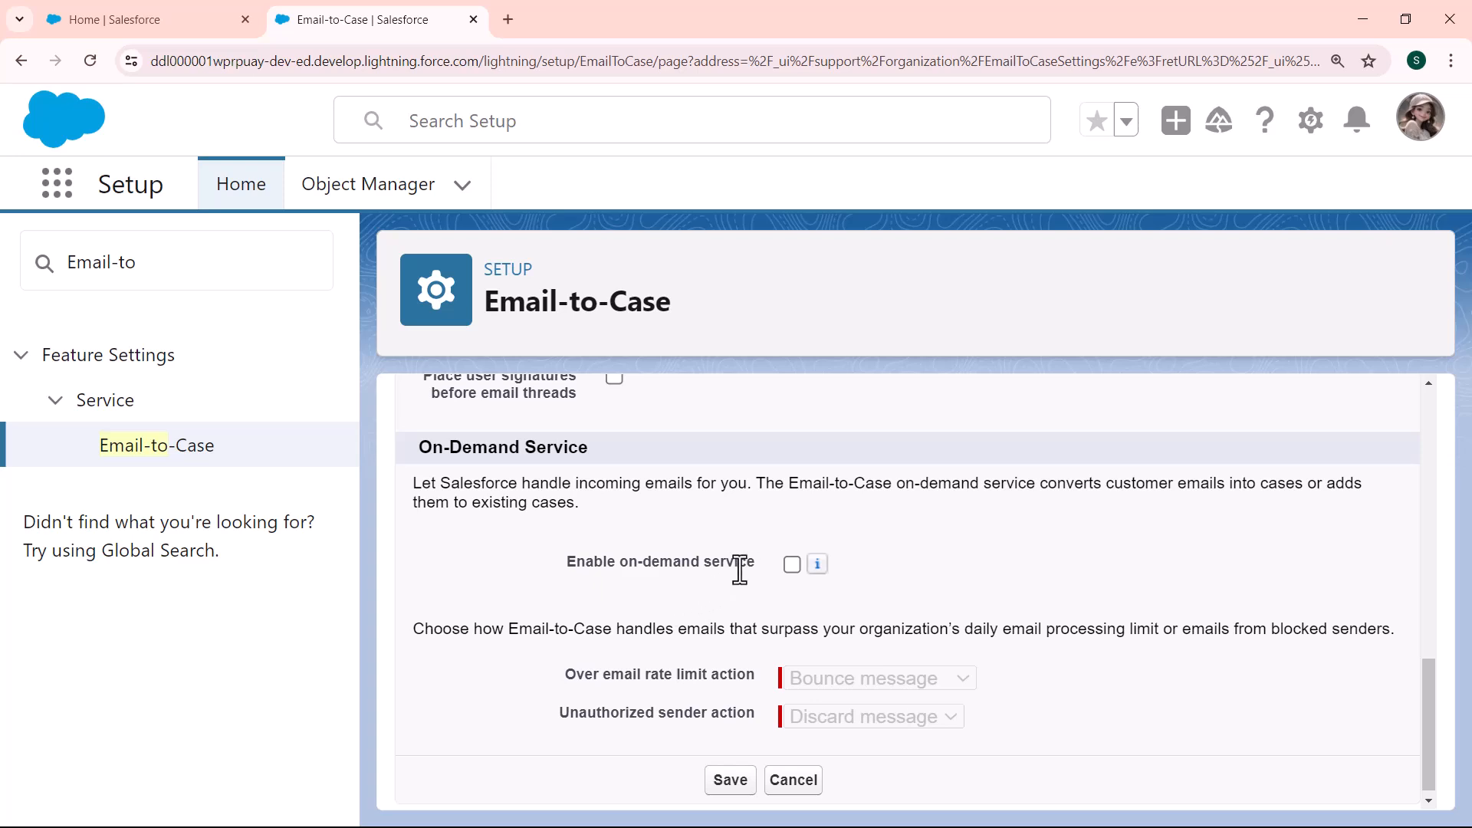
pyautogui.click(791, 565)
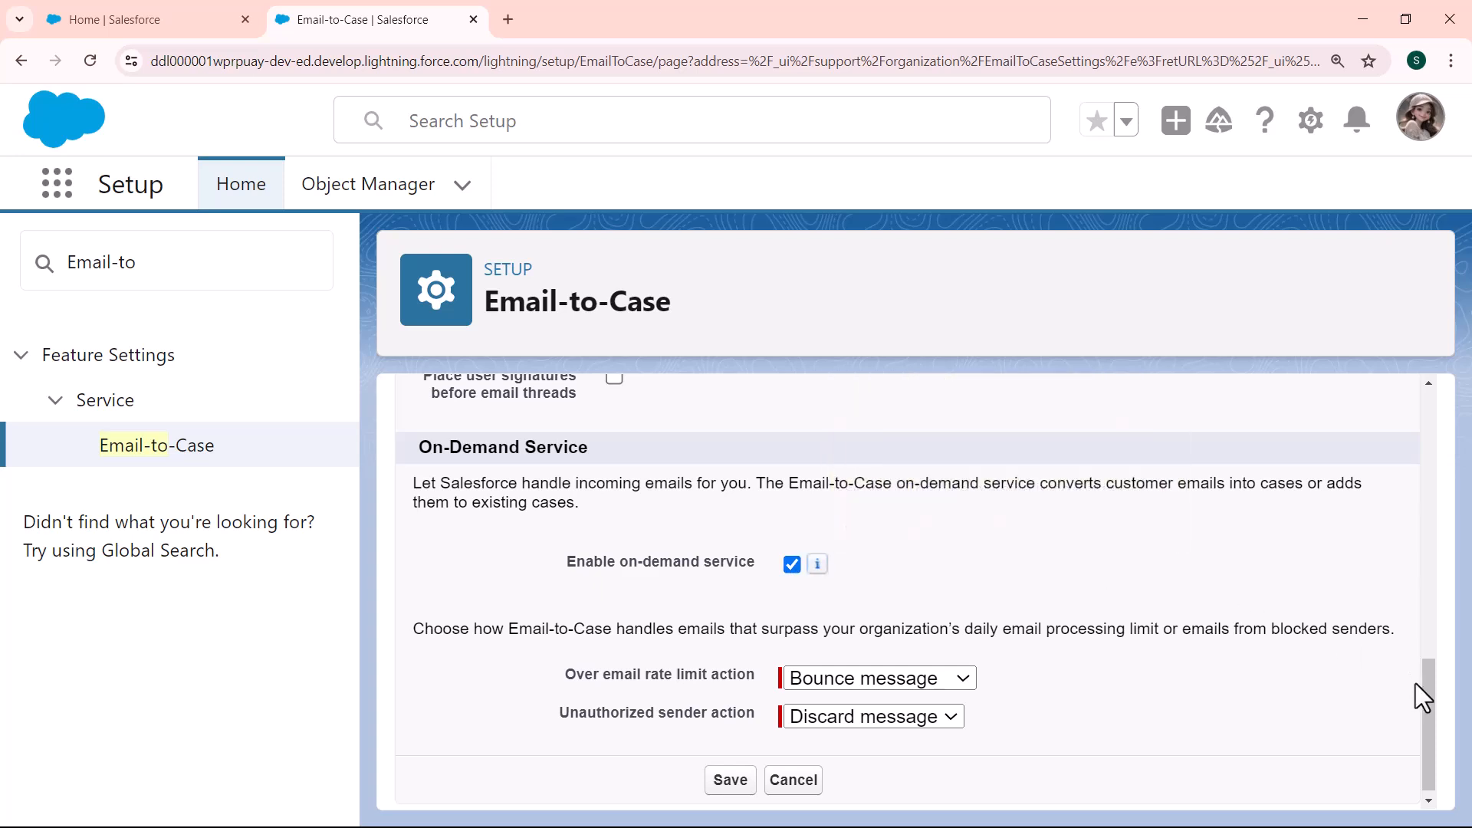
pyautogui.moveTo(1425, 688); pyautogui.dragTo(1428, 665)
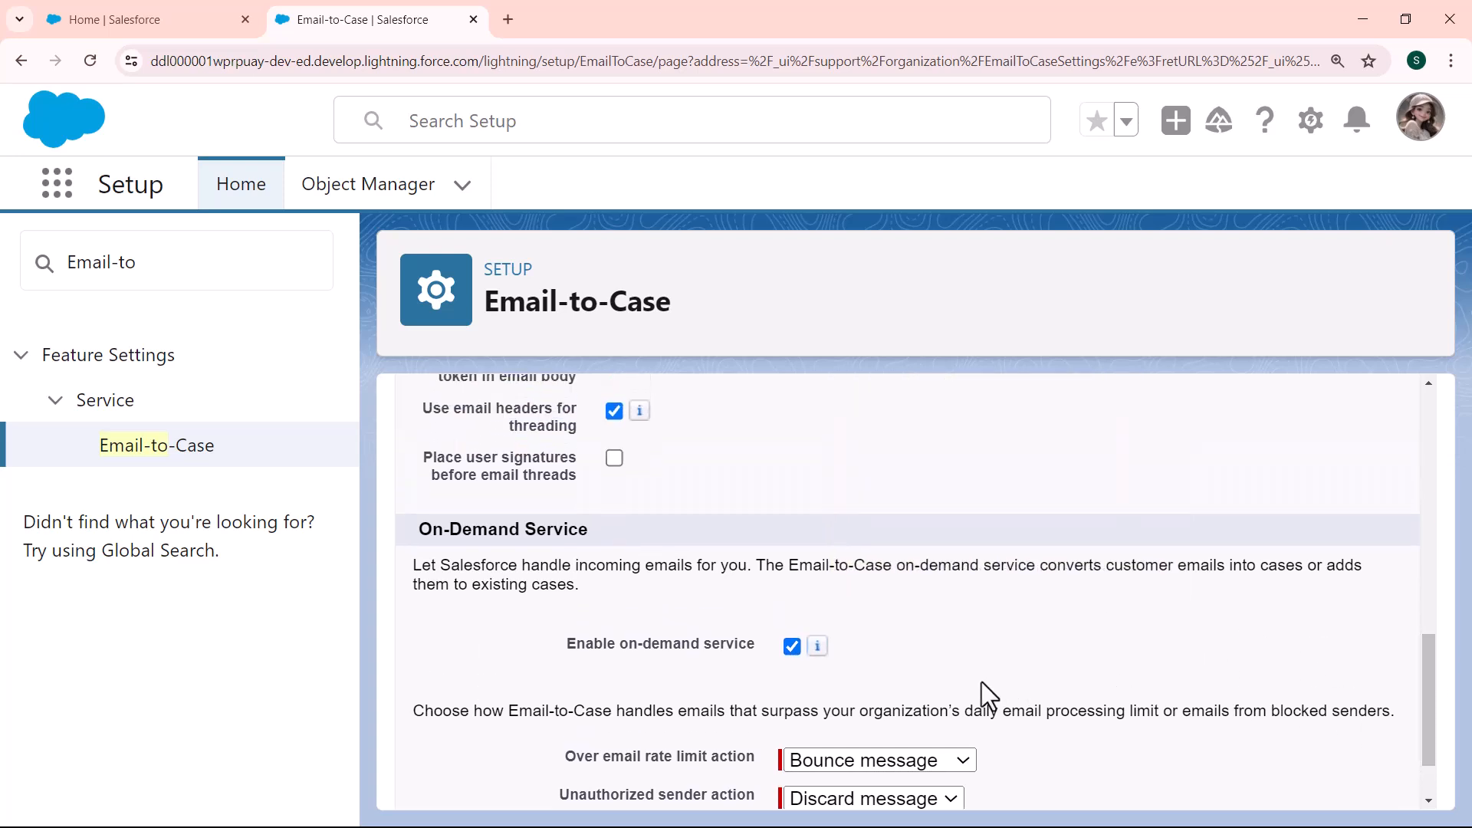
pyautogui.moveTo(807, 654)
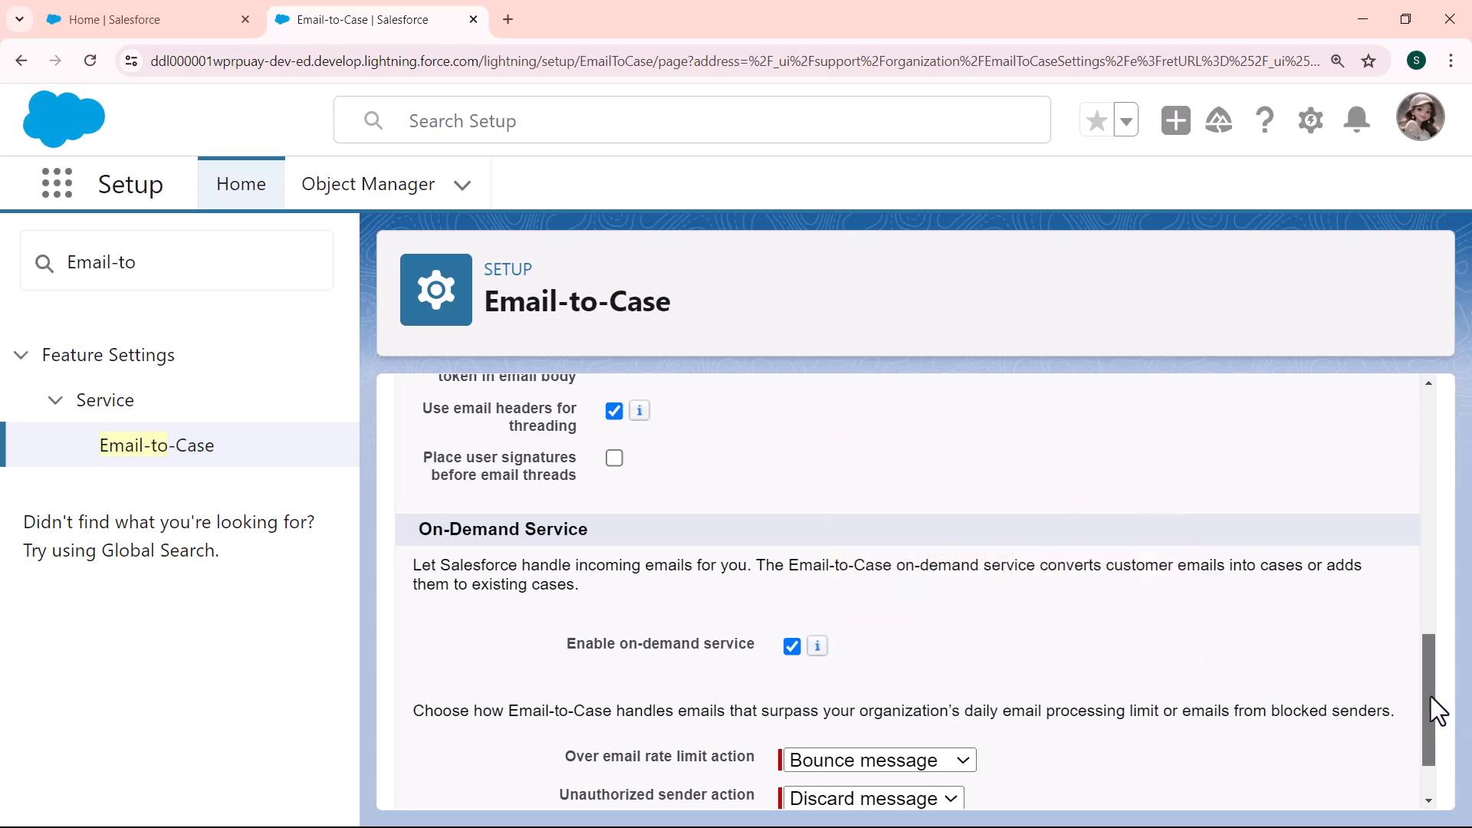
pyautogui.scroll(-2, 1439, 709)
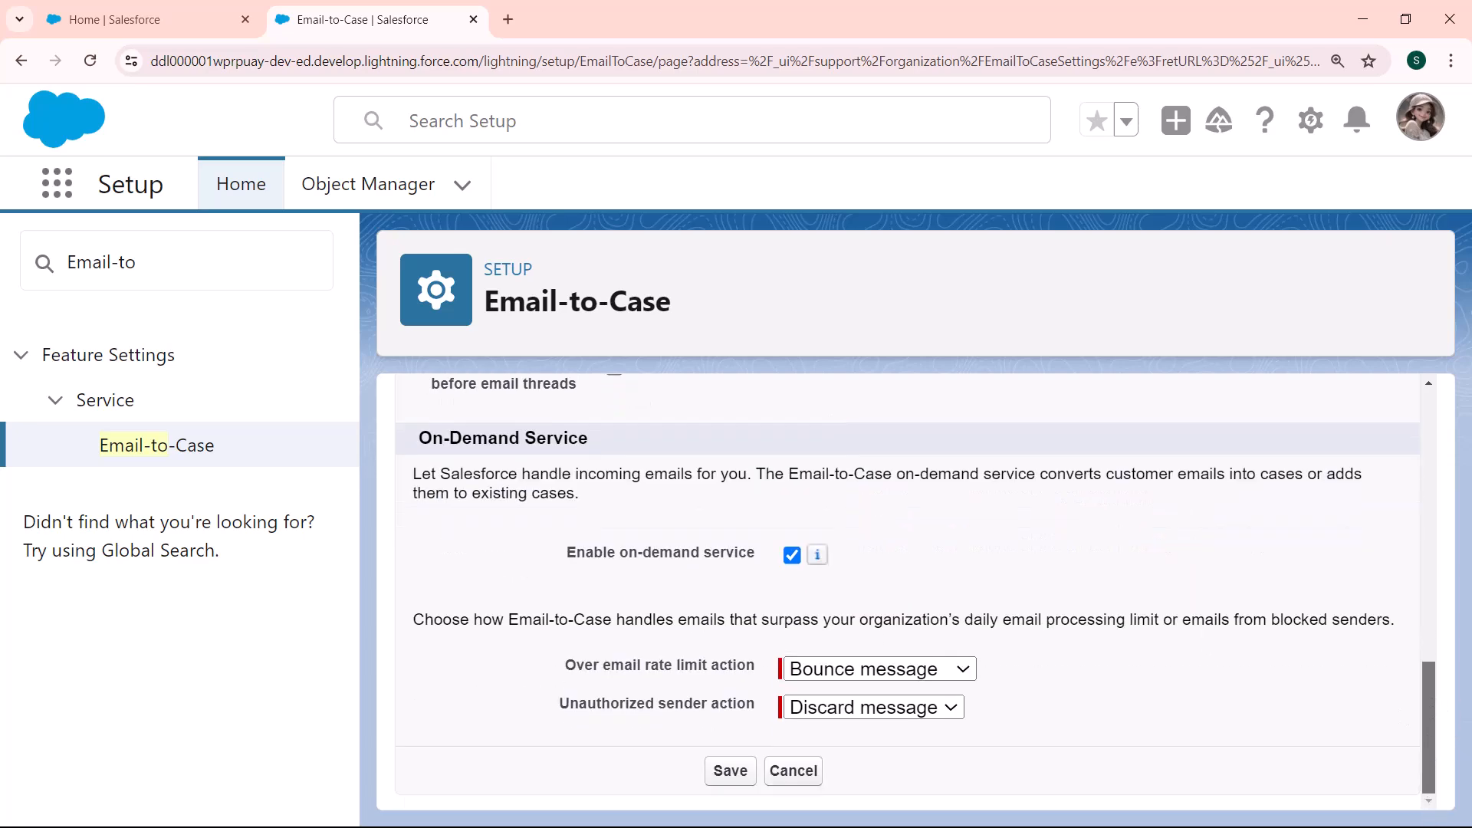
pyautogui.click(729, 771)
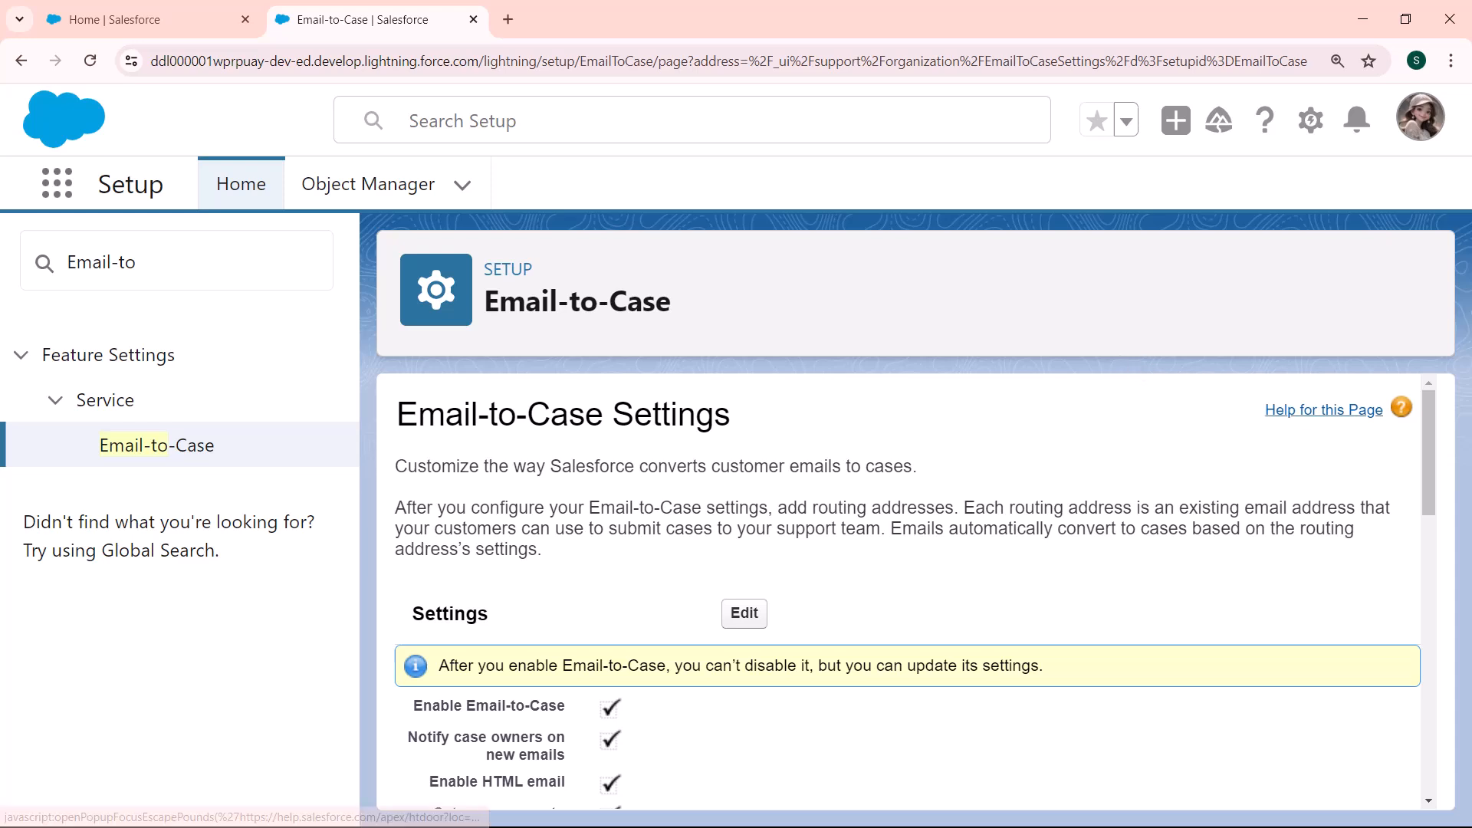
# - Create a new Email2Case routing address named Simplicodingonestep and fill in the support email address
pyautogui.moveTo(1429, 469); pyautogui.dragTo(1467, 788)
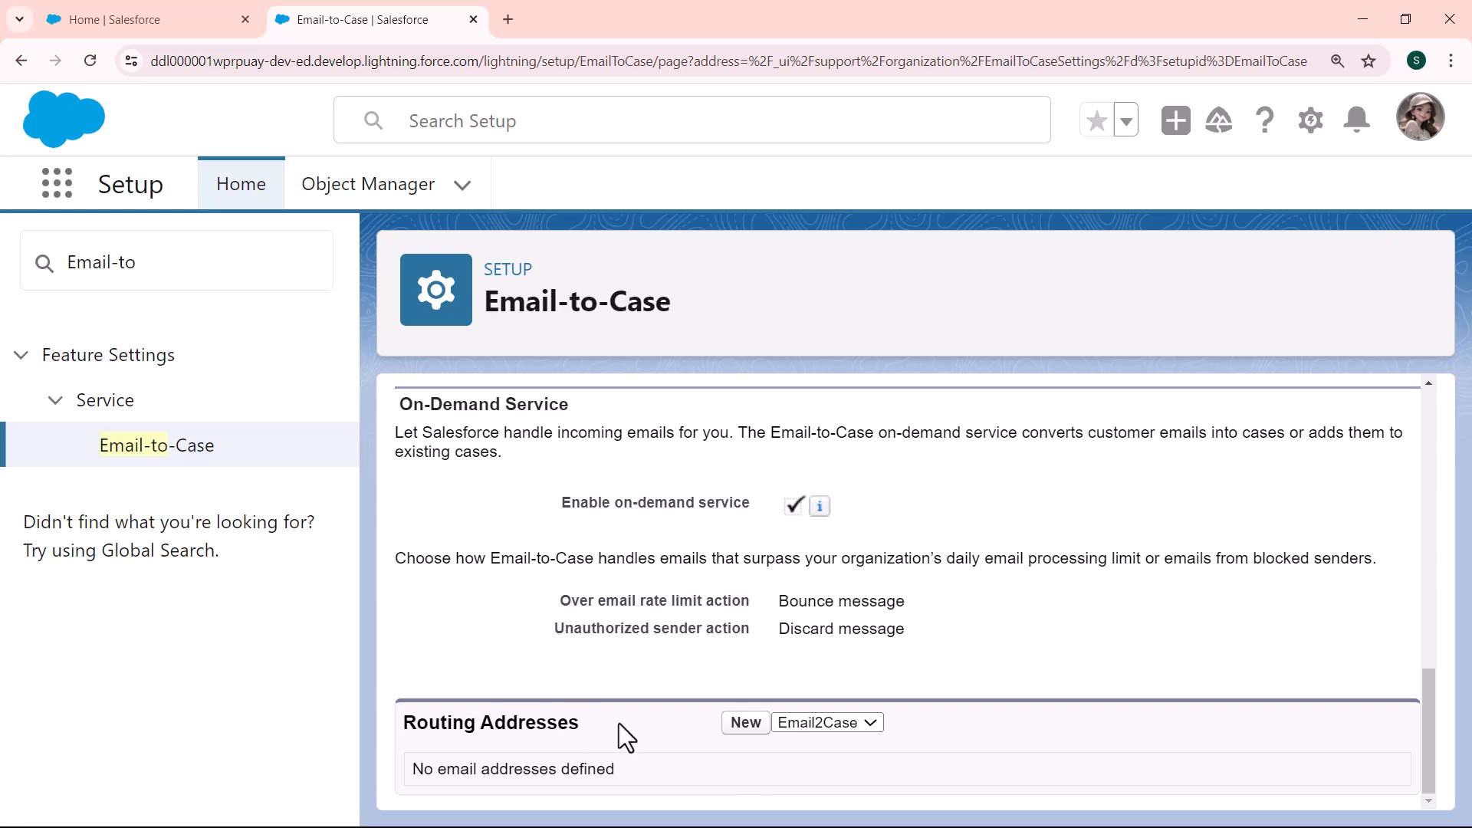
pyautogui.click(749, 723)
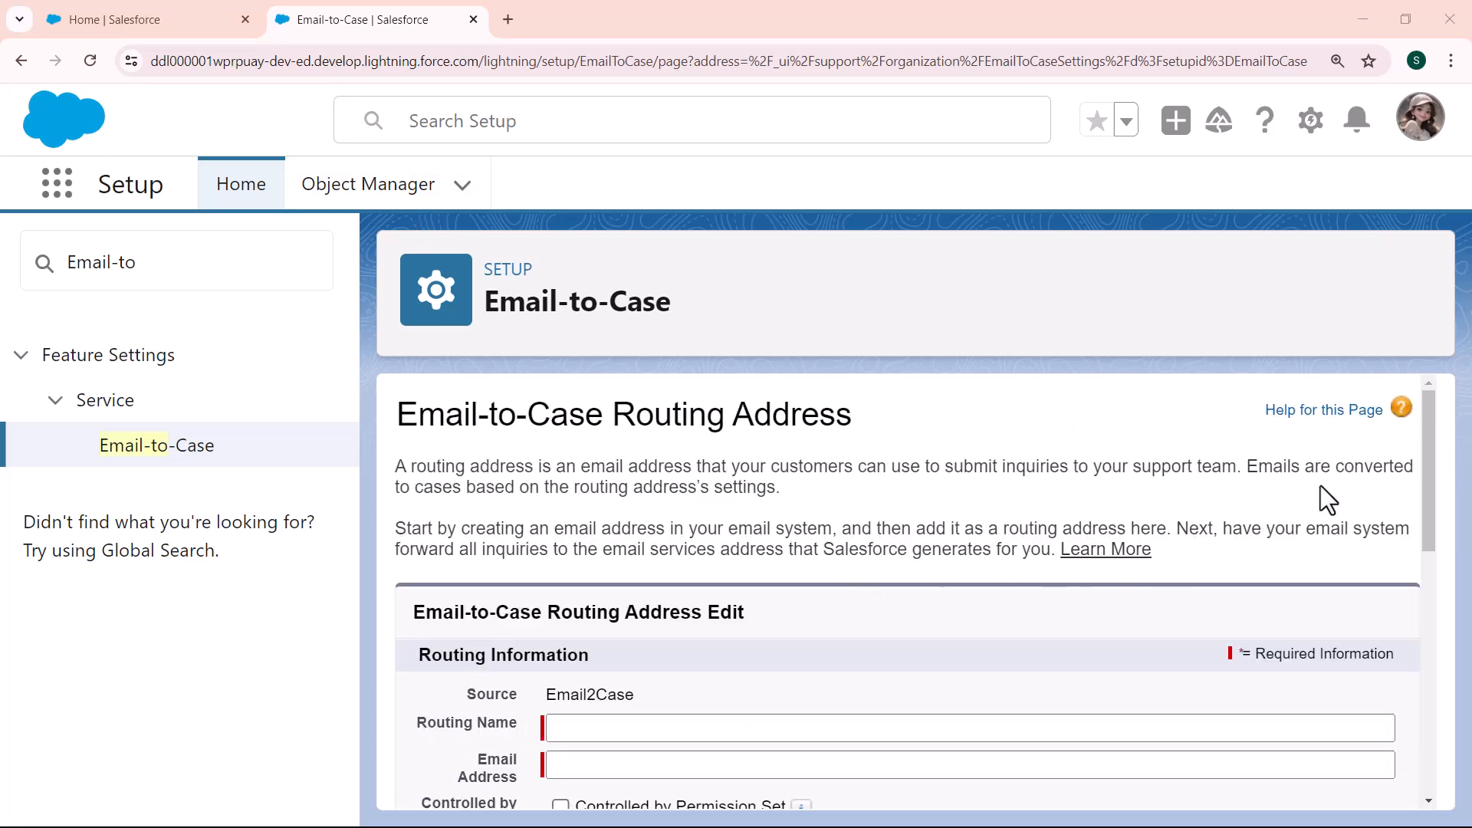
pyautogui.moveTo(1428, 472); pyautogui.dragTo(1404, 551)
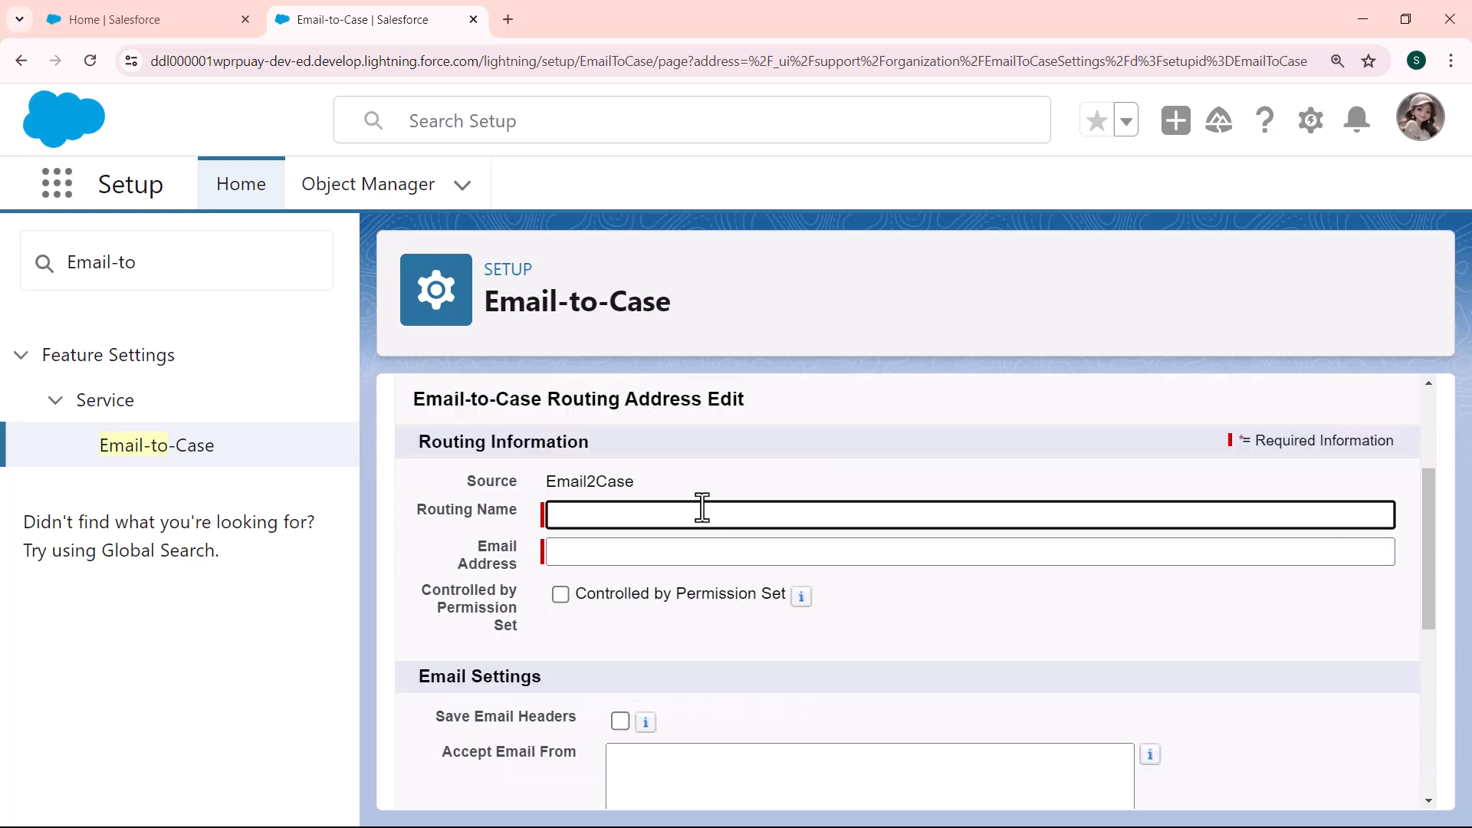
pyautogui.click(618, 516)
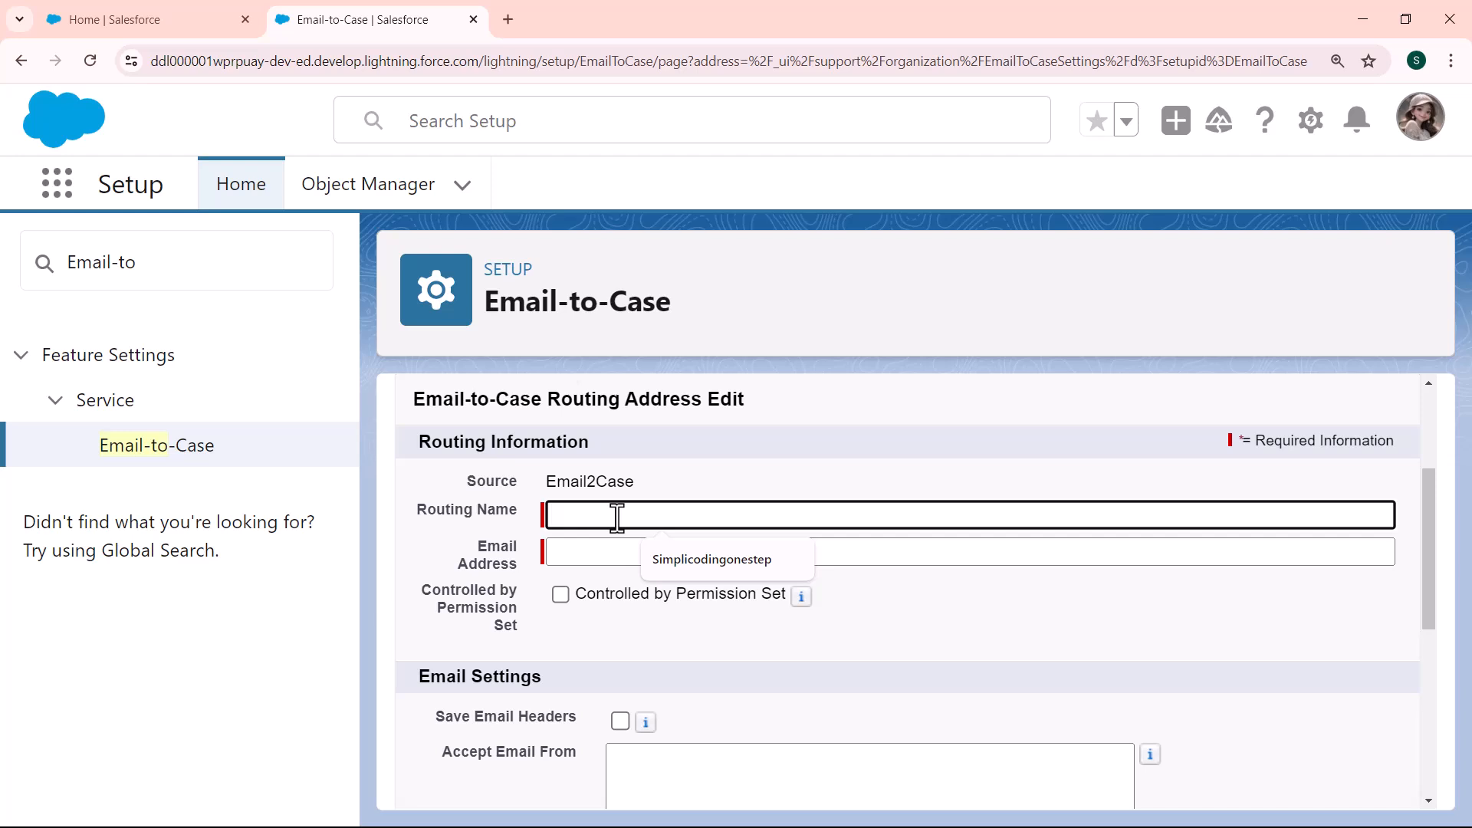
pyautogui.click(684, 568)
pyautogui.click(651, 553)
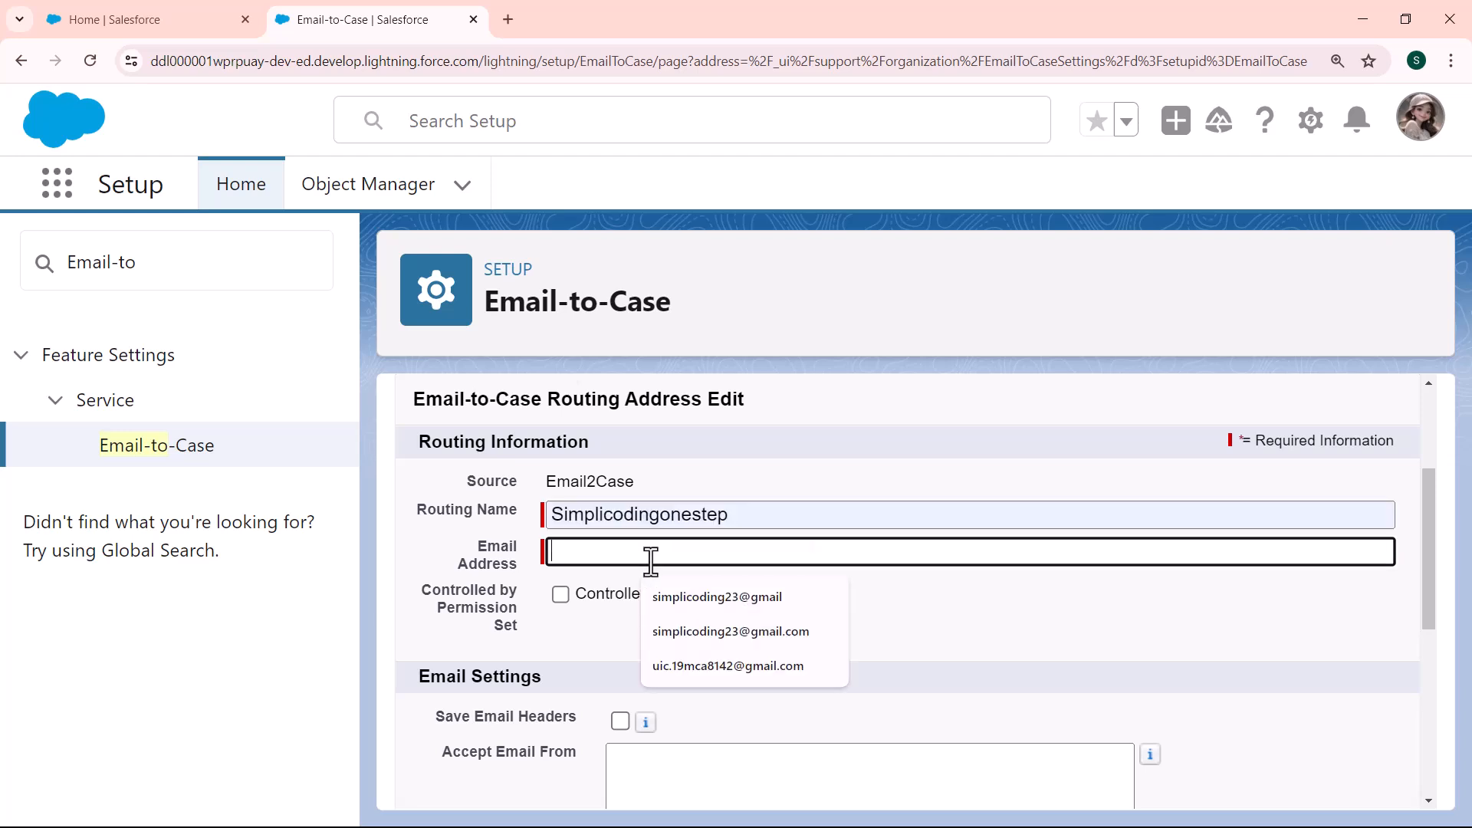
pyautogui.click(712, 666)
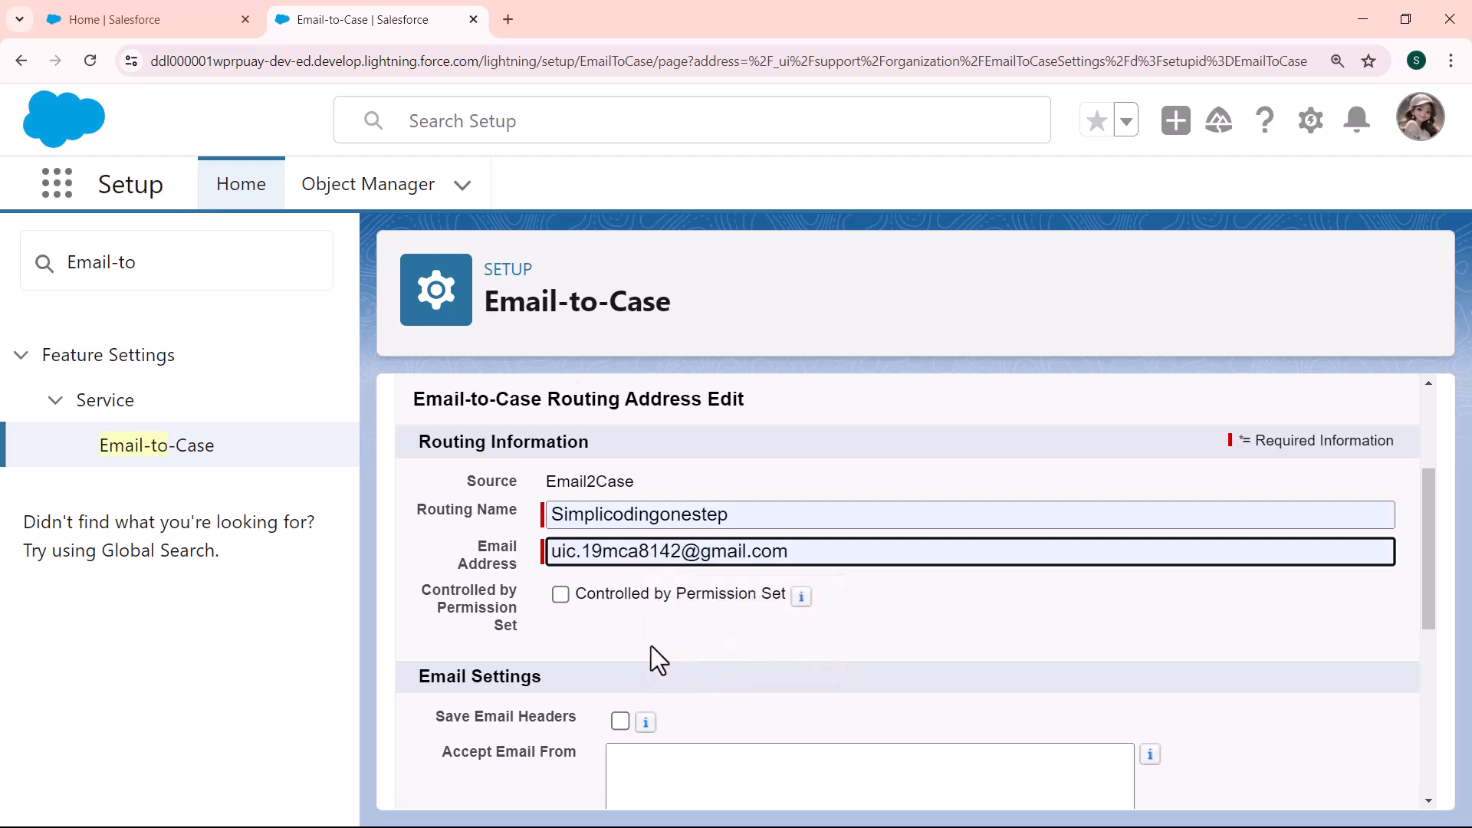
pyautogui.moveTo(799, 597)
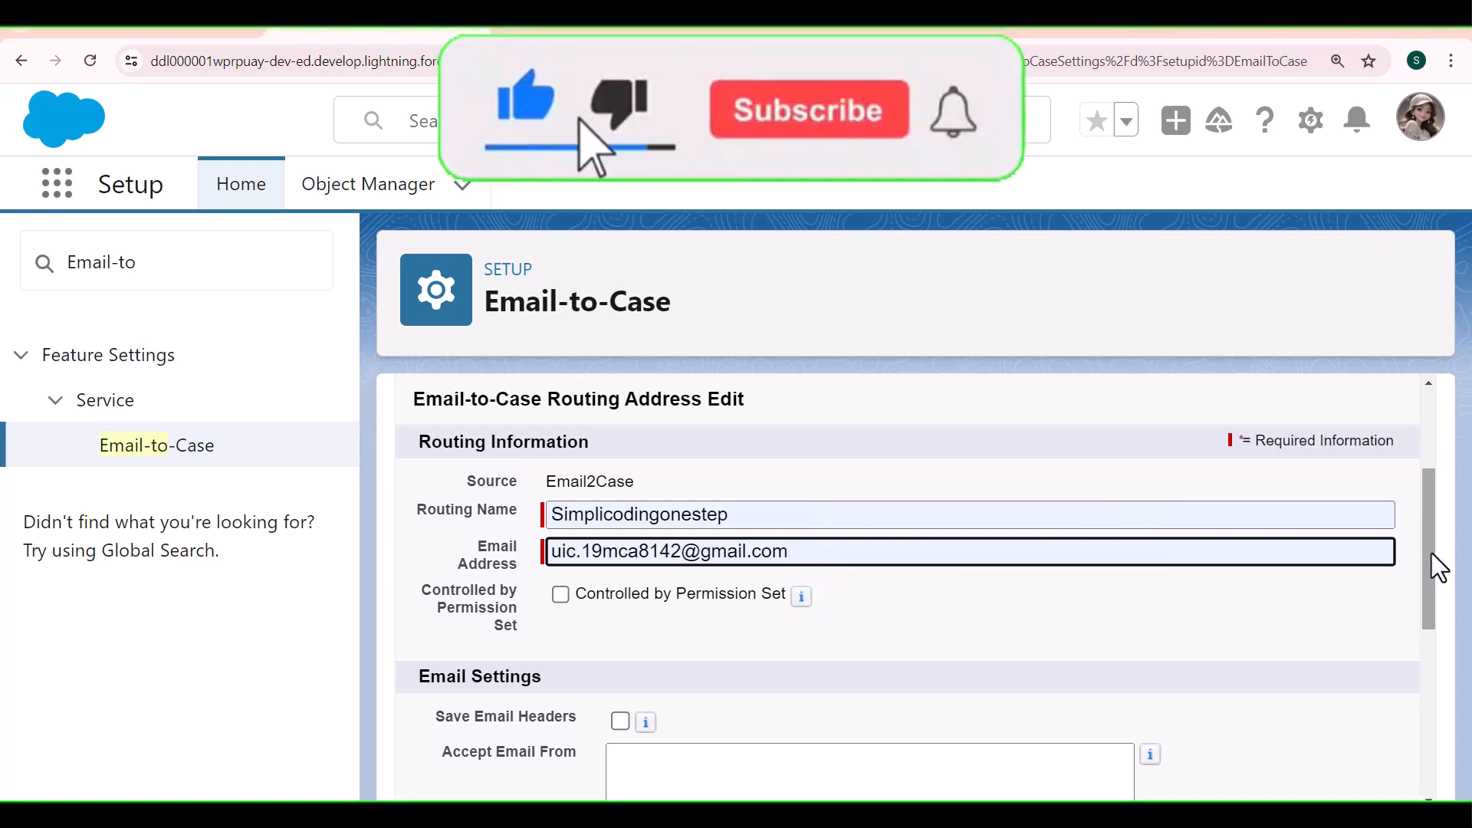
# - Set the routing address's case owner to the user with the Marketing Team role through the user lookup
pyautogui.moveTo(1432, 552); pyautogui.dragTo(1437, 741)
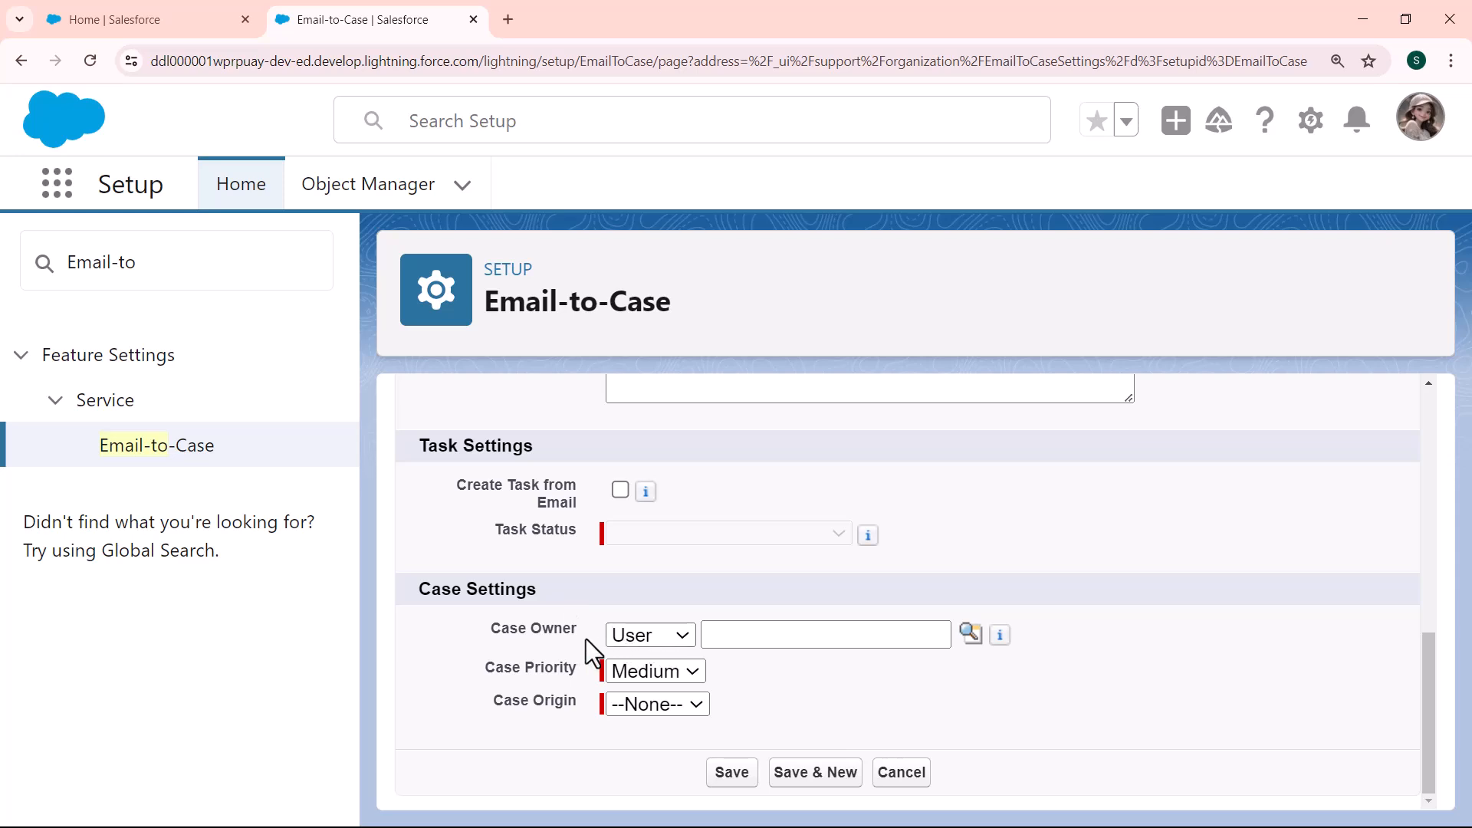
pyautogui.click(676, 638)
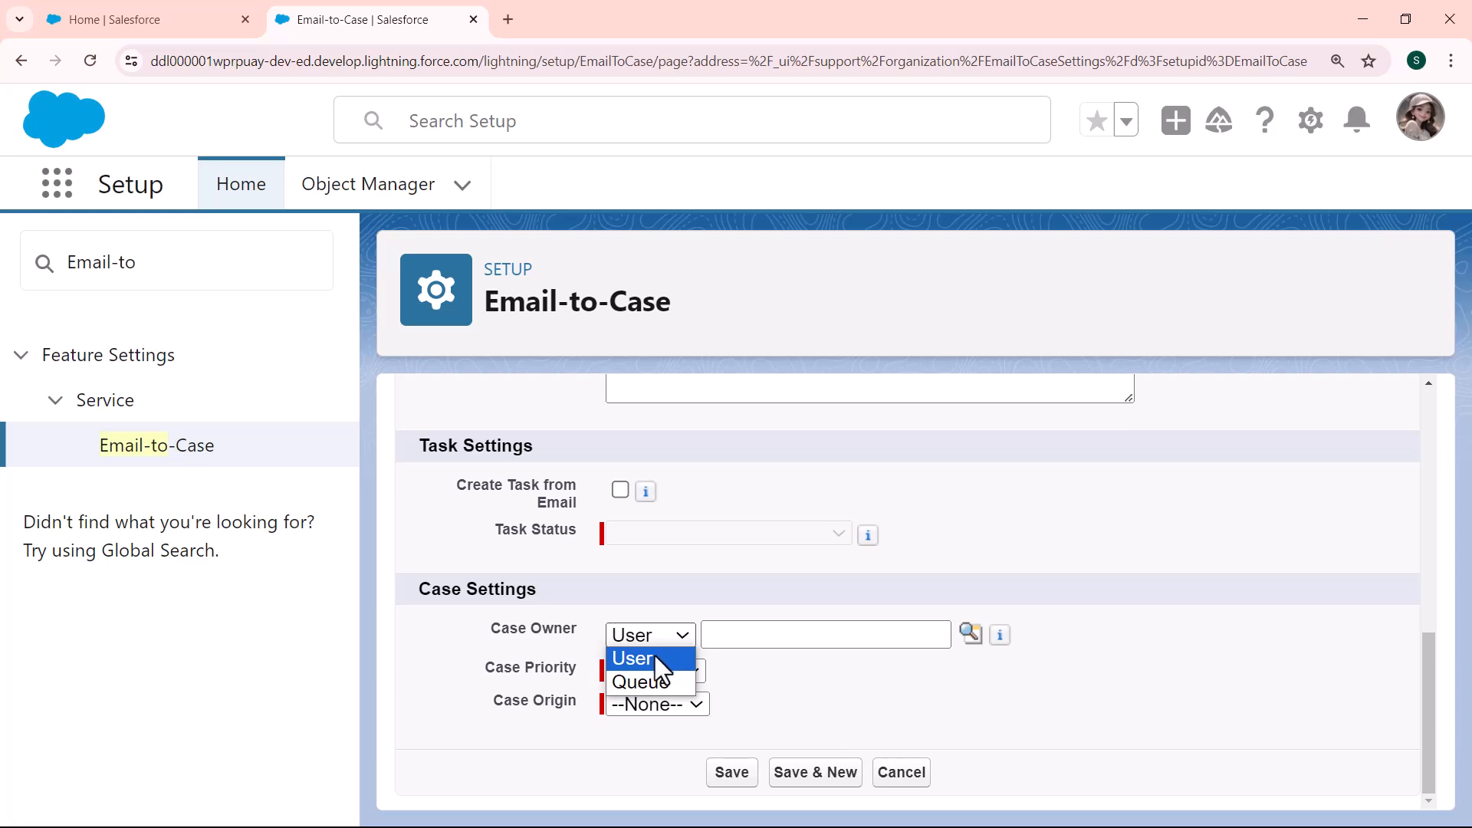
pyautogui.click(655, 658)
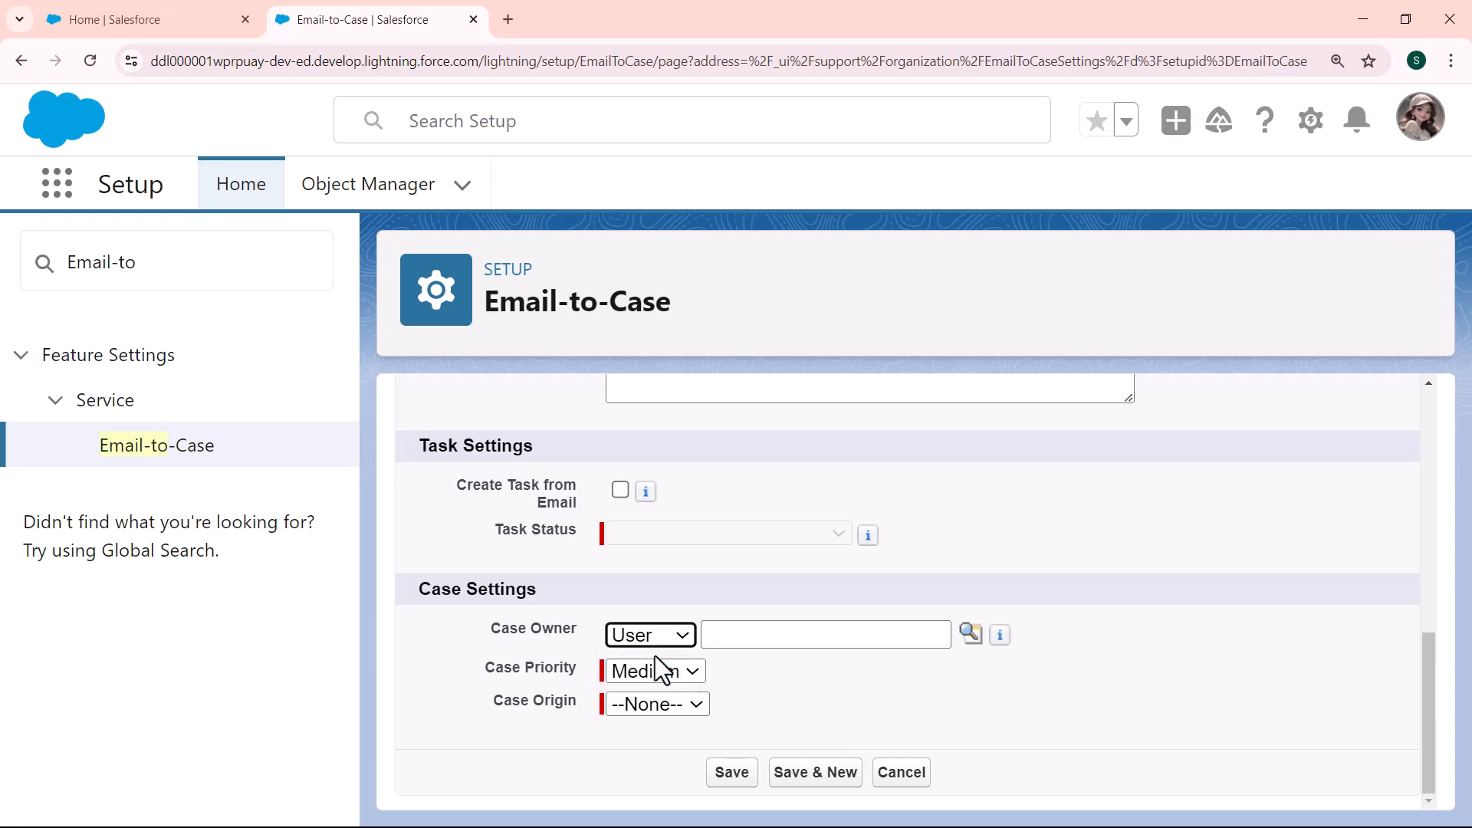
pyautogui.click(971, 635)
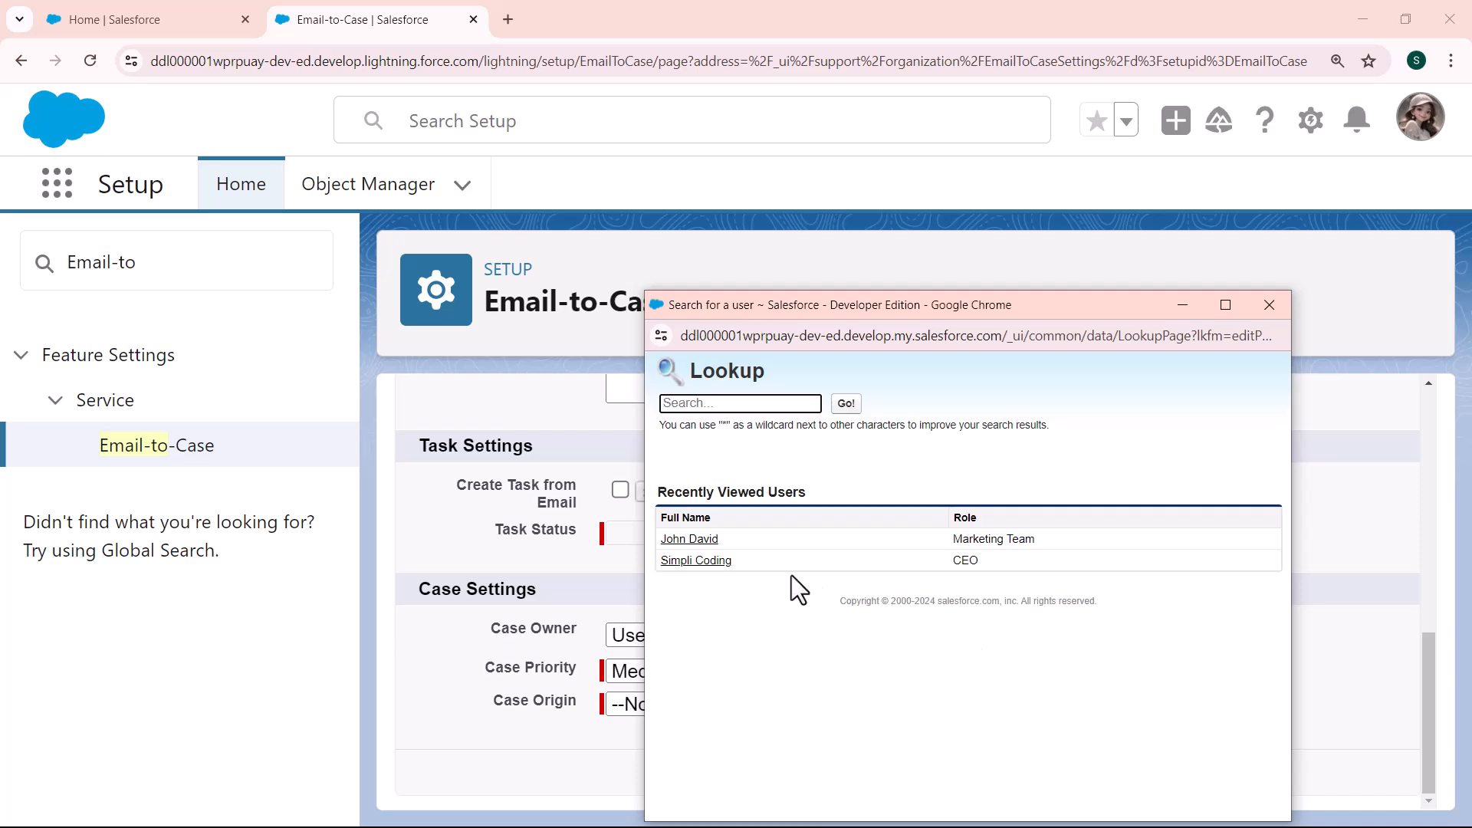
pyautogui.click(677, 539)
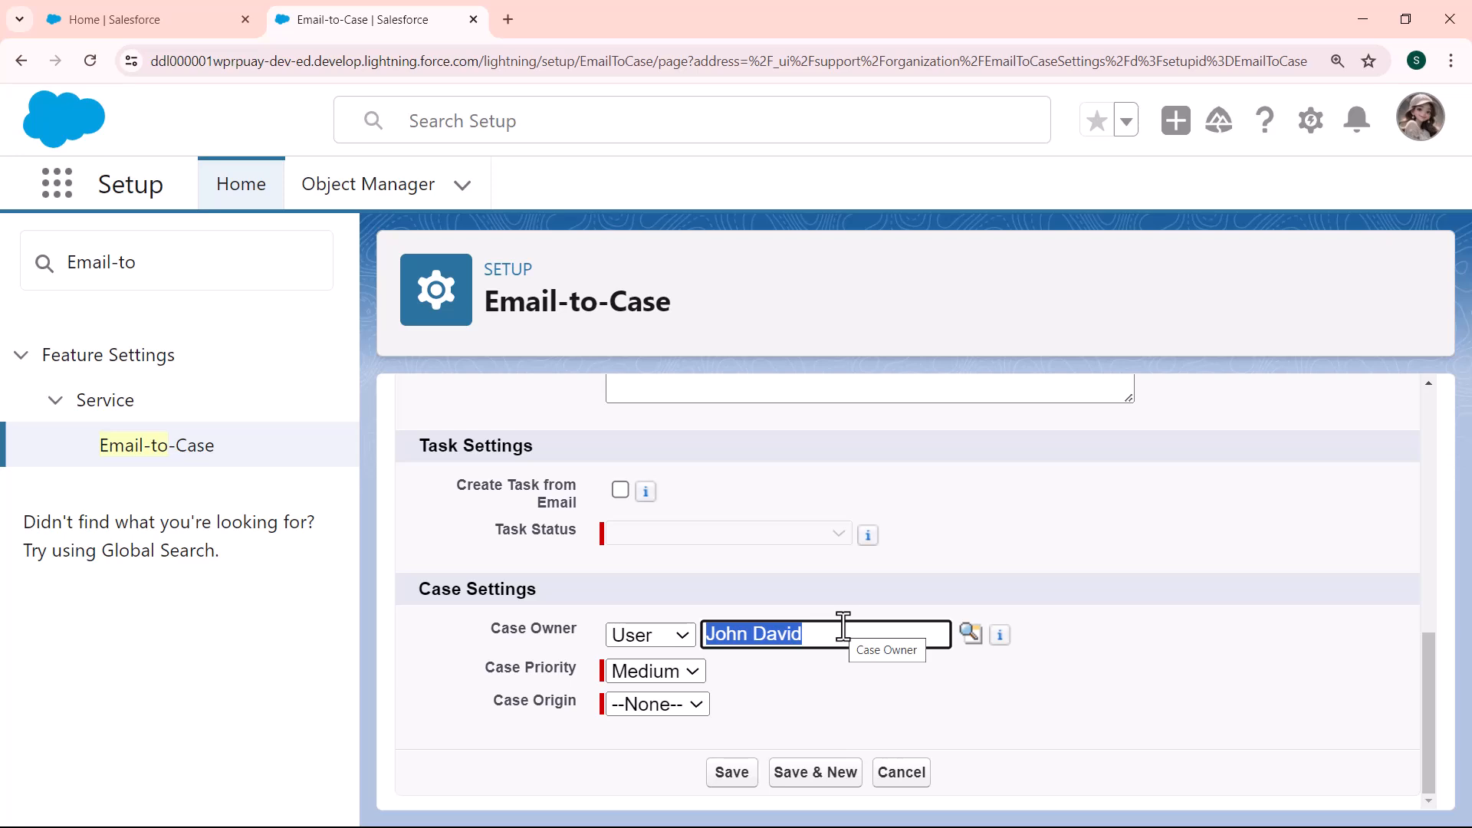
# - Set the case priority to High and case origin to Email, then save the routing address and accept the verification notice
pyautogui.click(678, 680)
pyautogui.click(655, 693)
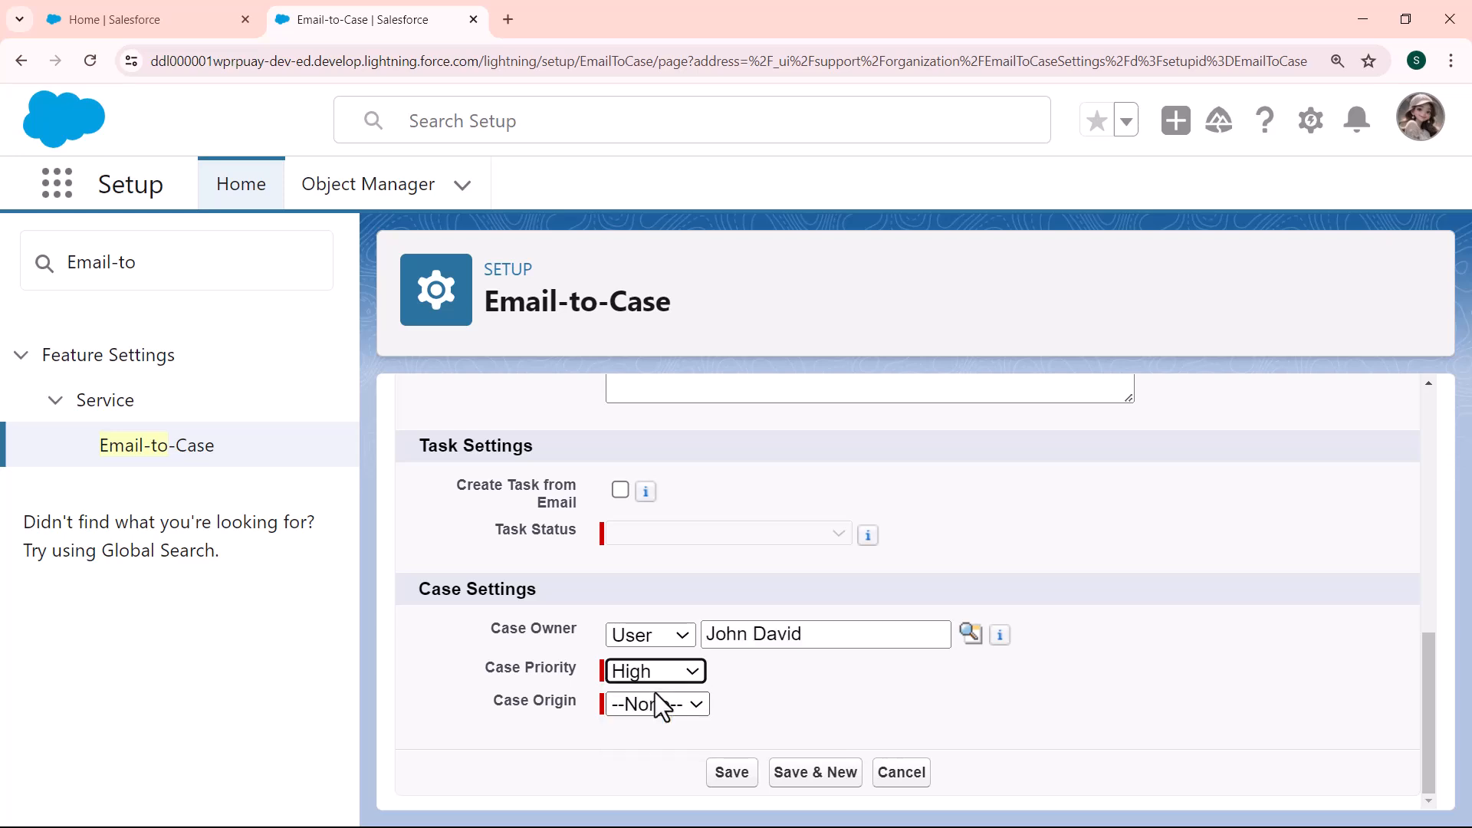
pyautogui.click(696, 710)
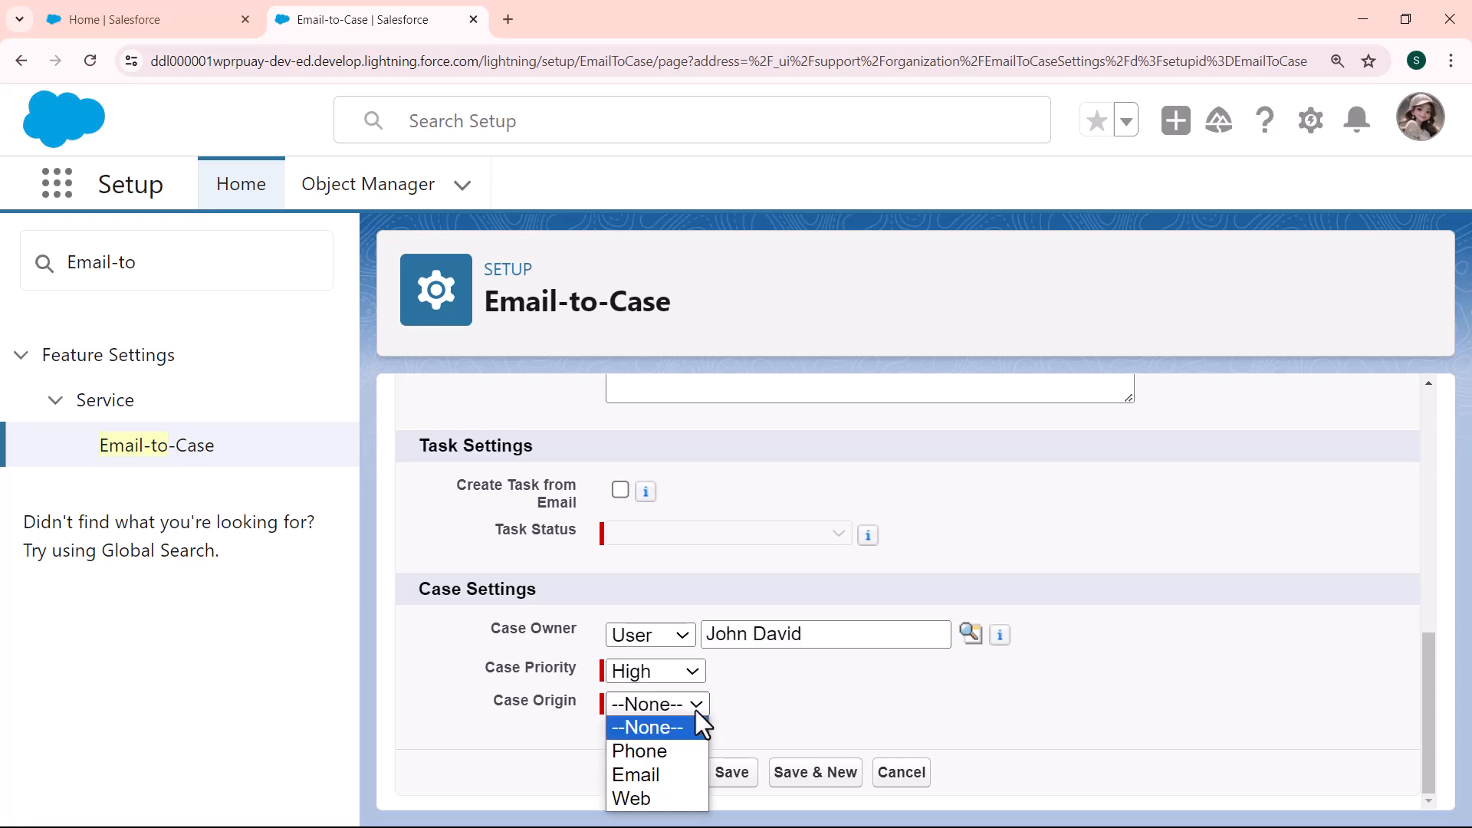
pyautogui.click(658, 774)
pyautogui.click(733, 775)
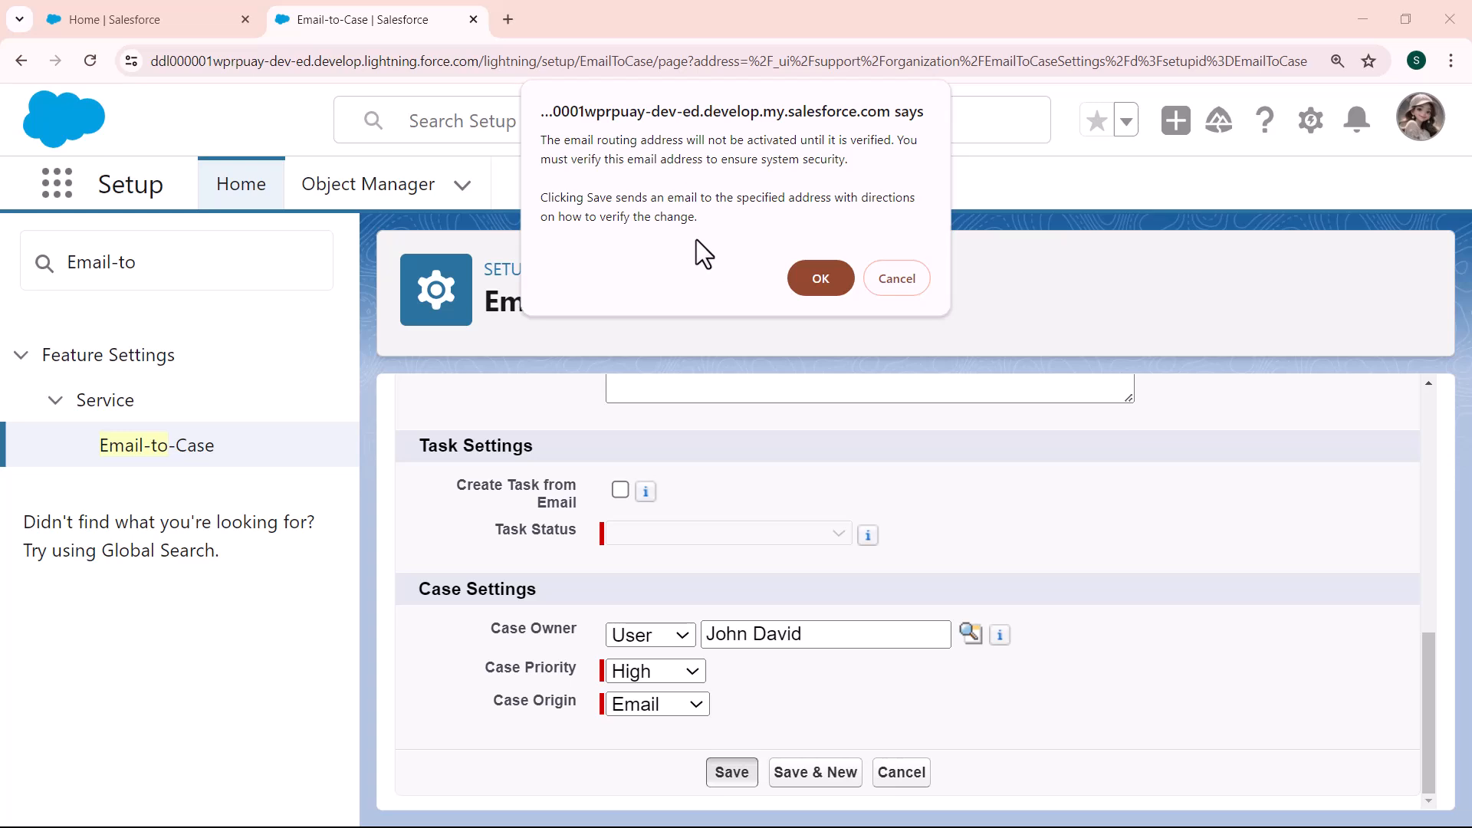
pyautogui.click(836, 286)
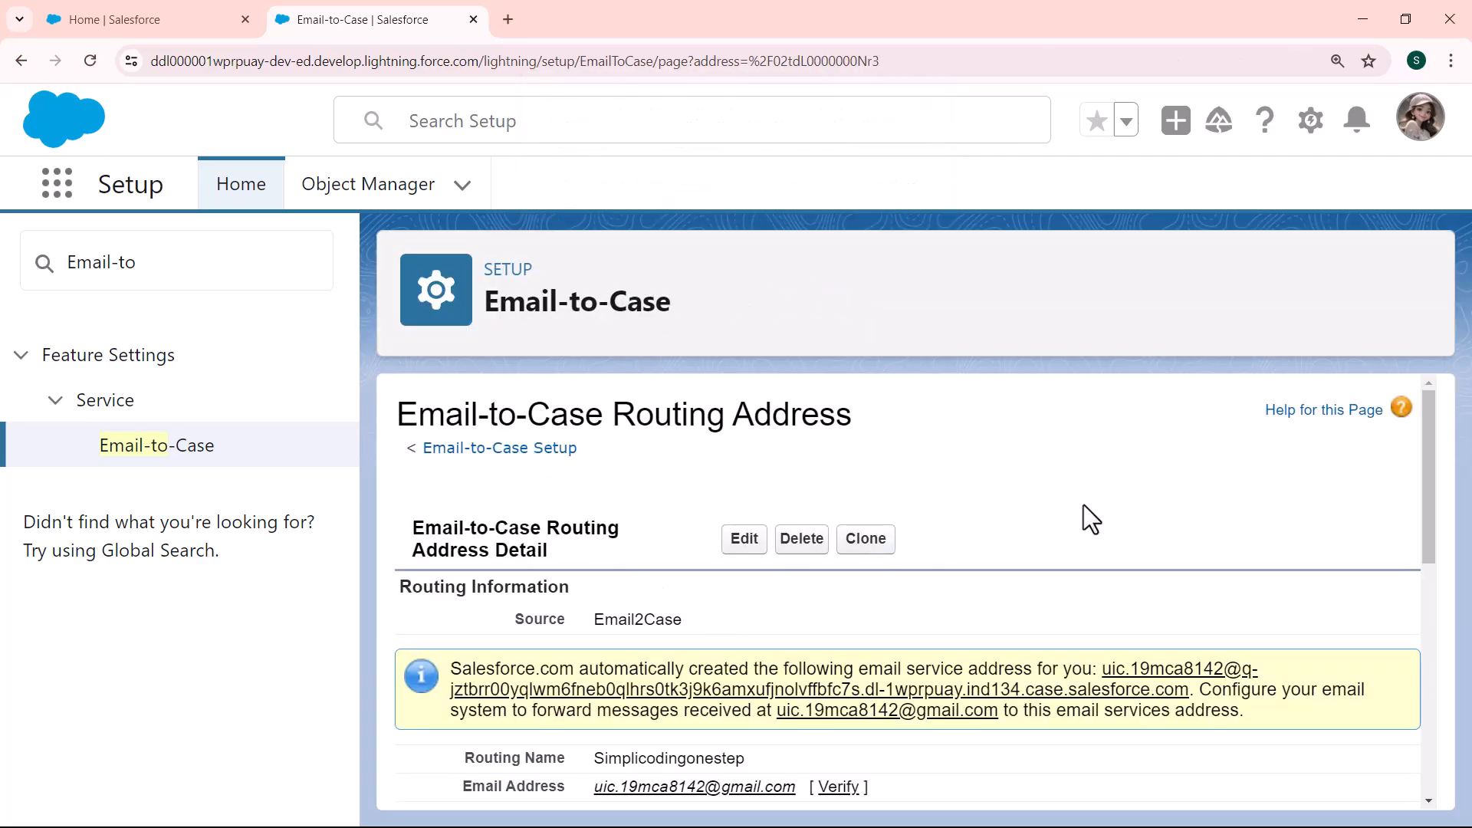
# - Switch to Gmail and open the "Verify your Salesforce Email Routing Address" email at its confirmation link
pyautogui.moveTo(1427, 420); pyautogui.dragTo(1423, 515)
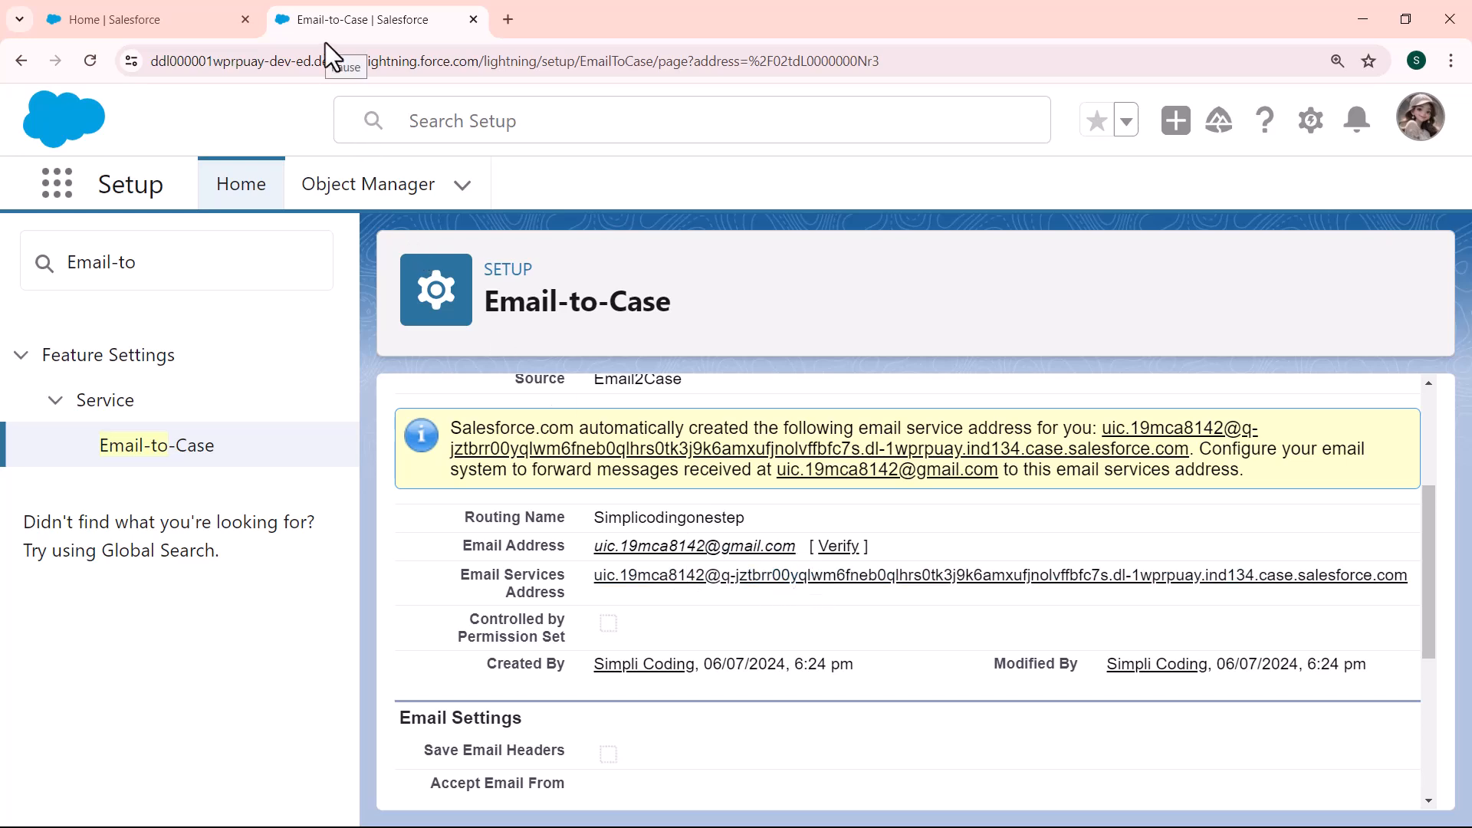
pyautogui.hotkey('alt', 'Tab')
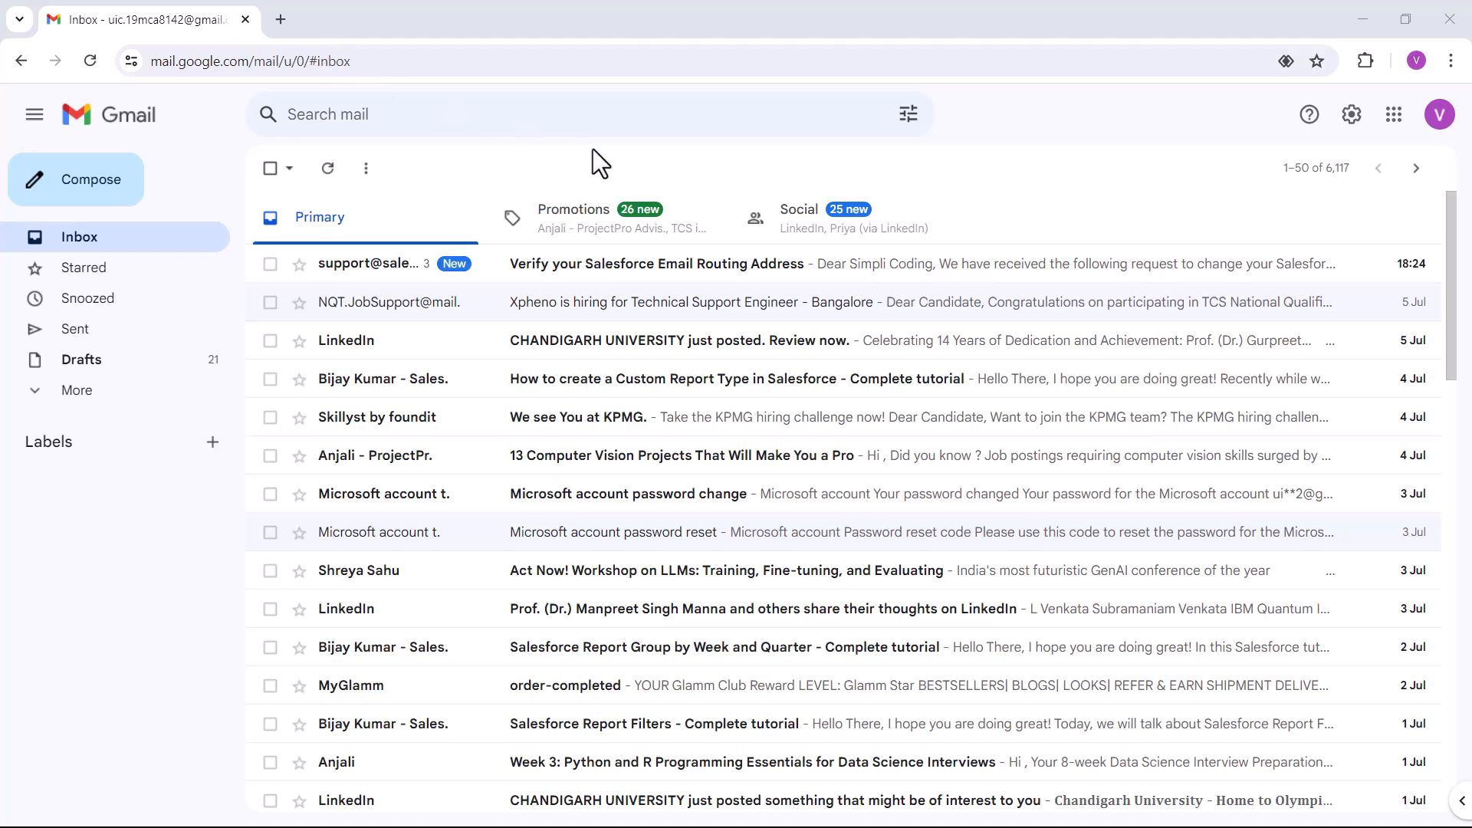
pyautogui.click(571, 277)
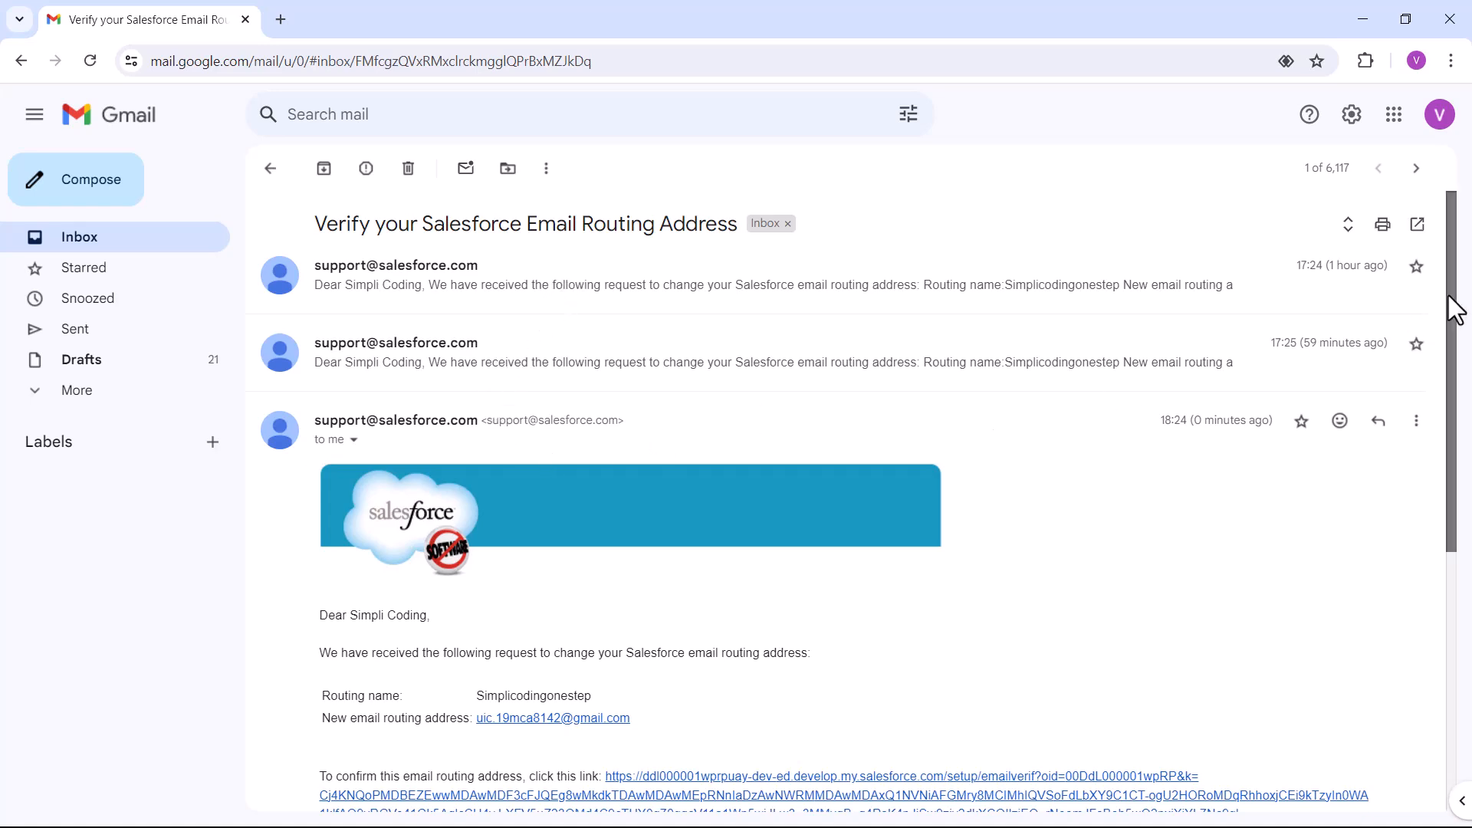
pyautogui.moveTo(1448, 296); pyautogui.dragTo(1449, 431)
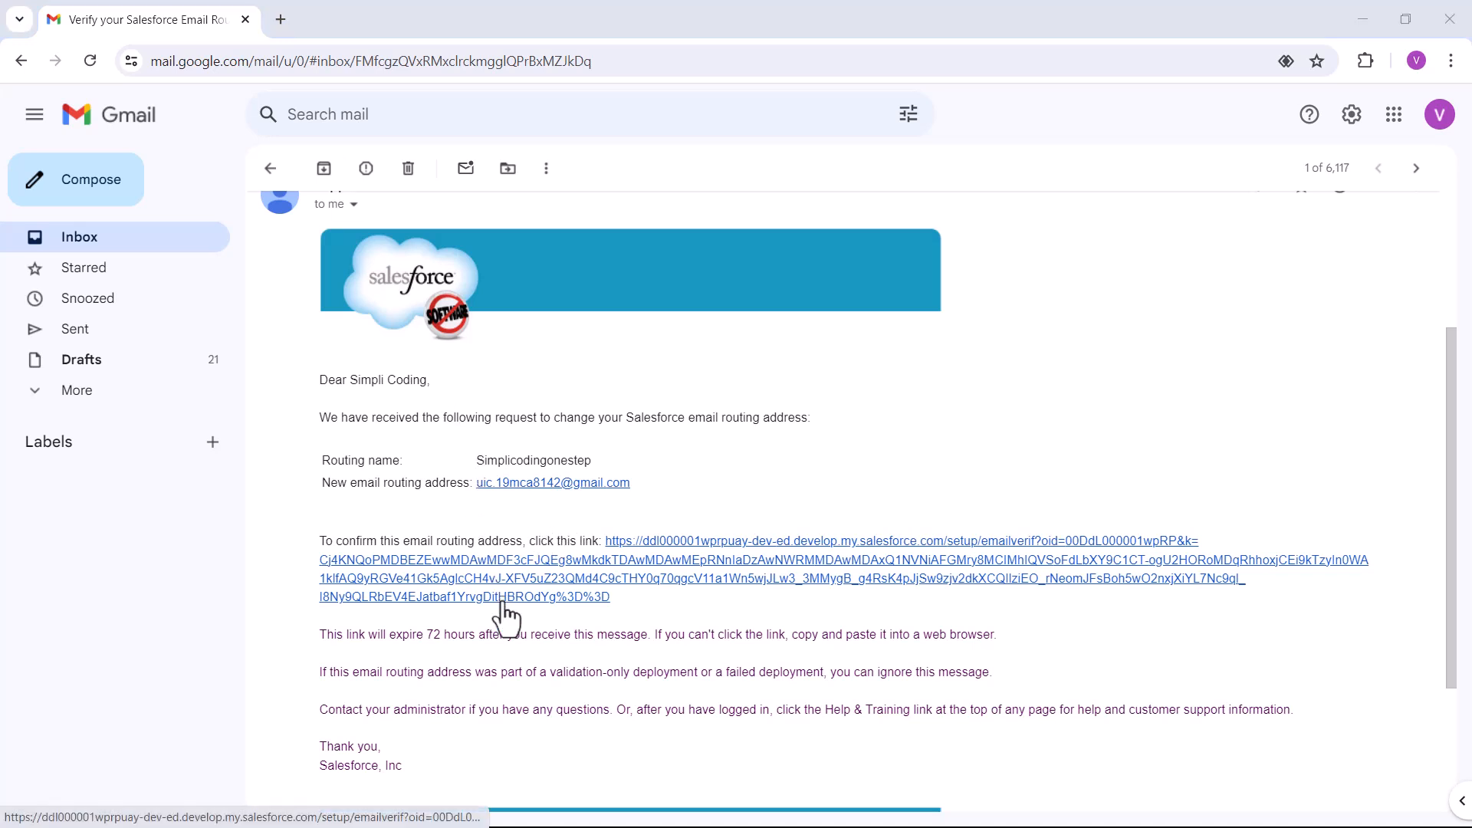
# - Confirm the email routing address through the emailed link, then reload the Email-to-Case routing address page in Salesforce
pyautogui.click(568, 592)
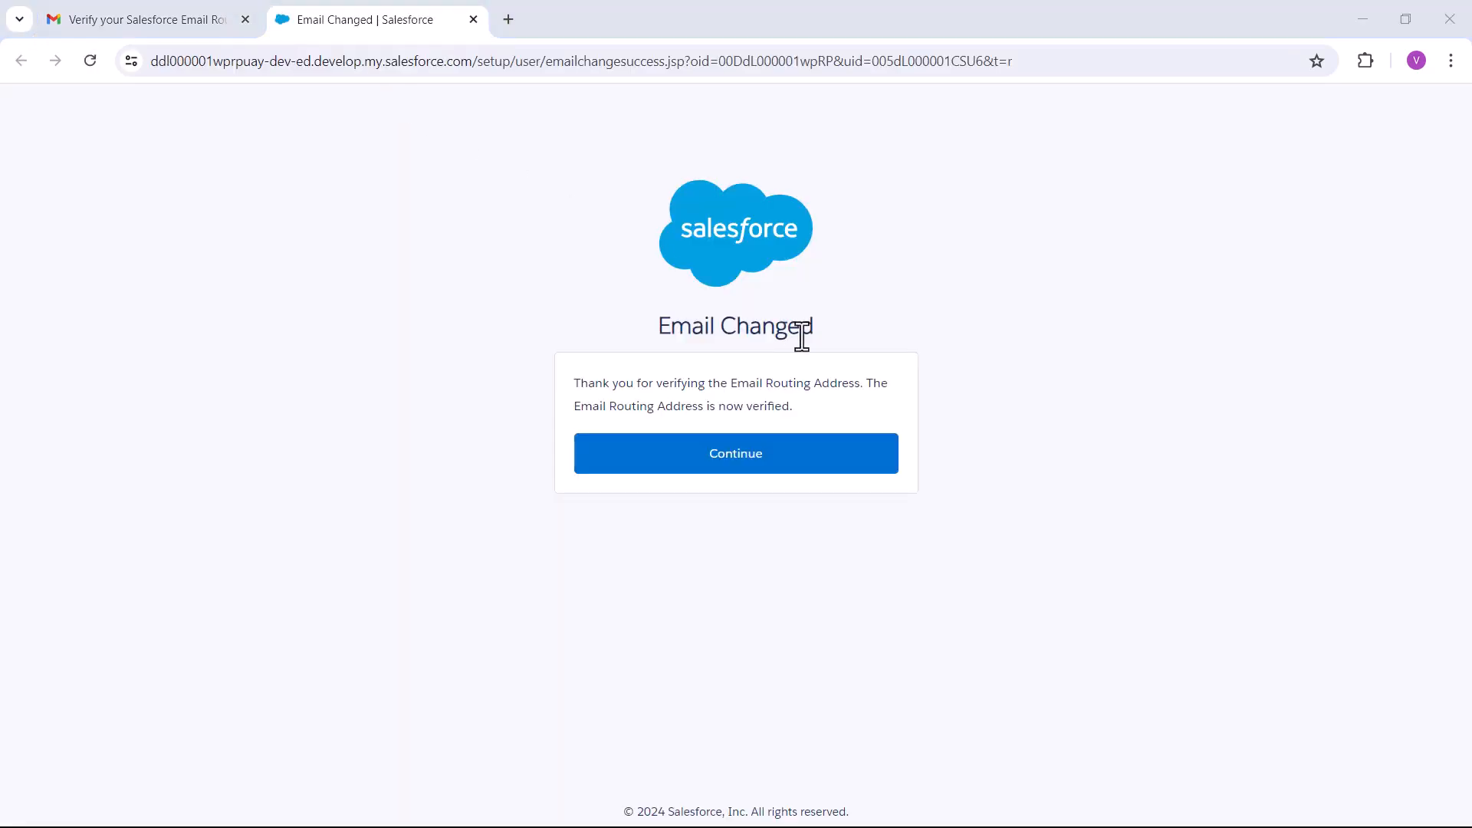
pyautogui.click(741, 460)
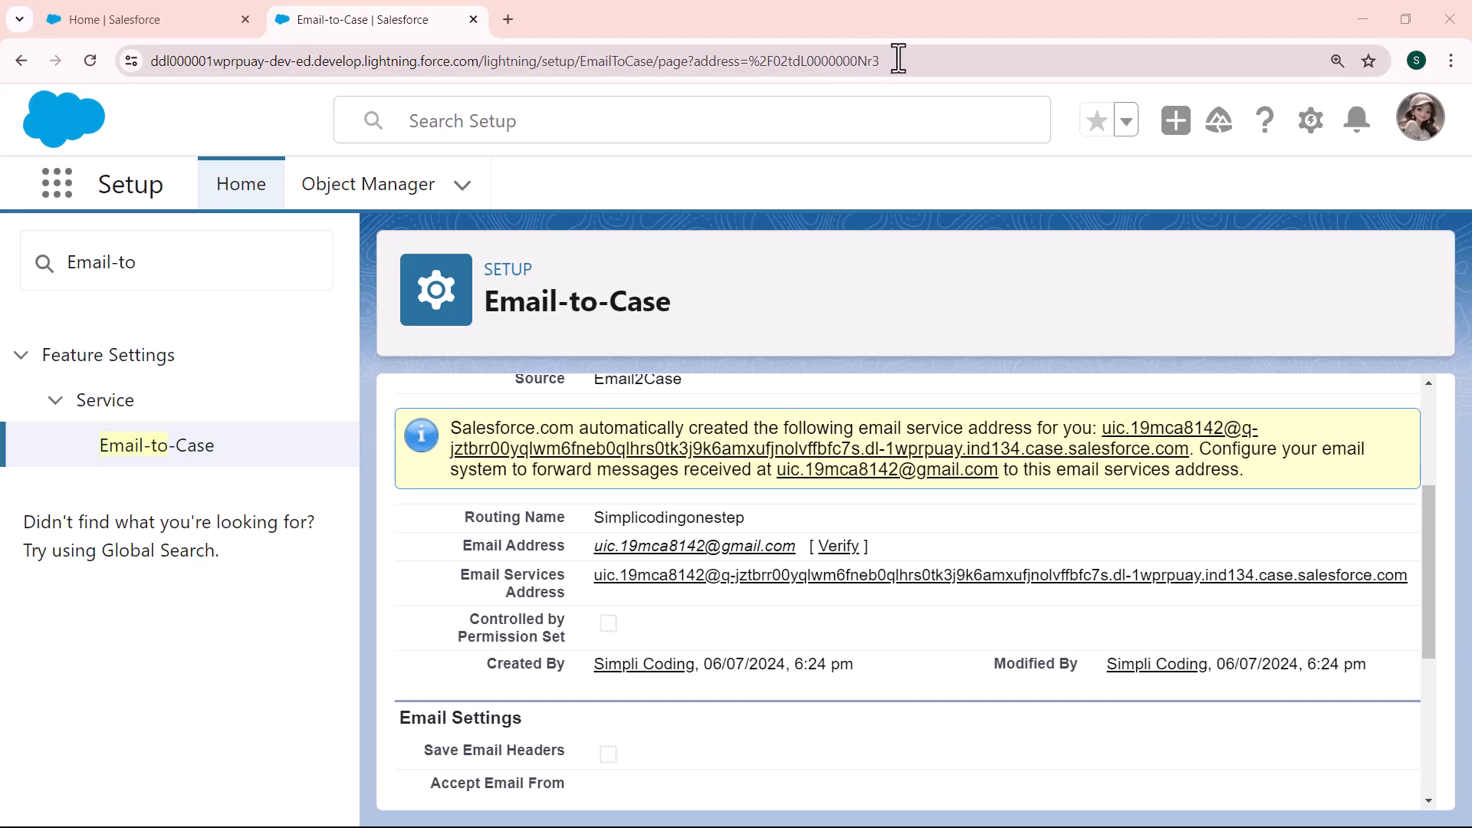
pyautogui.moveTo(881, 61); pyautogui.dragTo(131, 61)
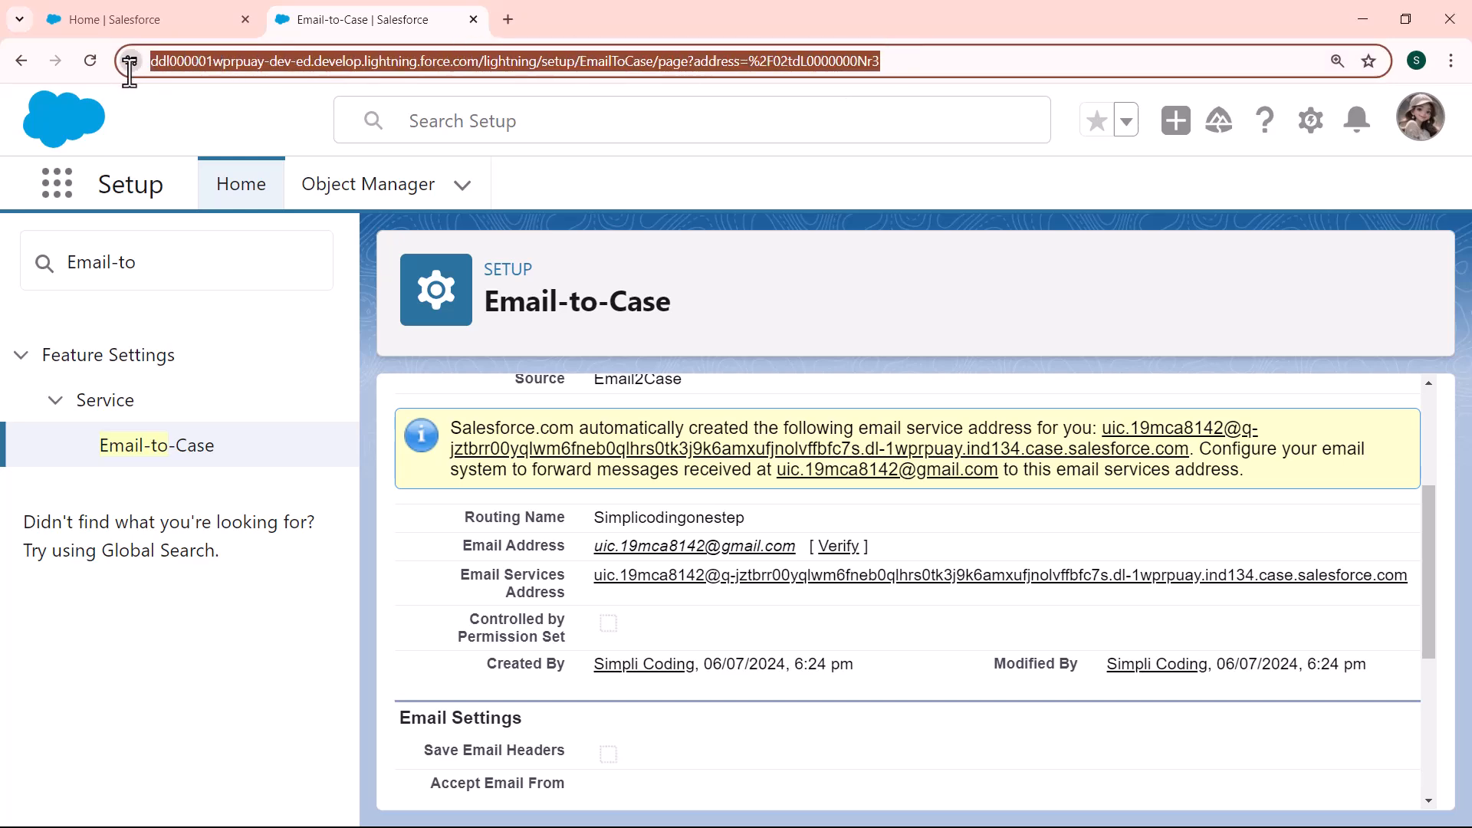
pyautogui.press('Return')
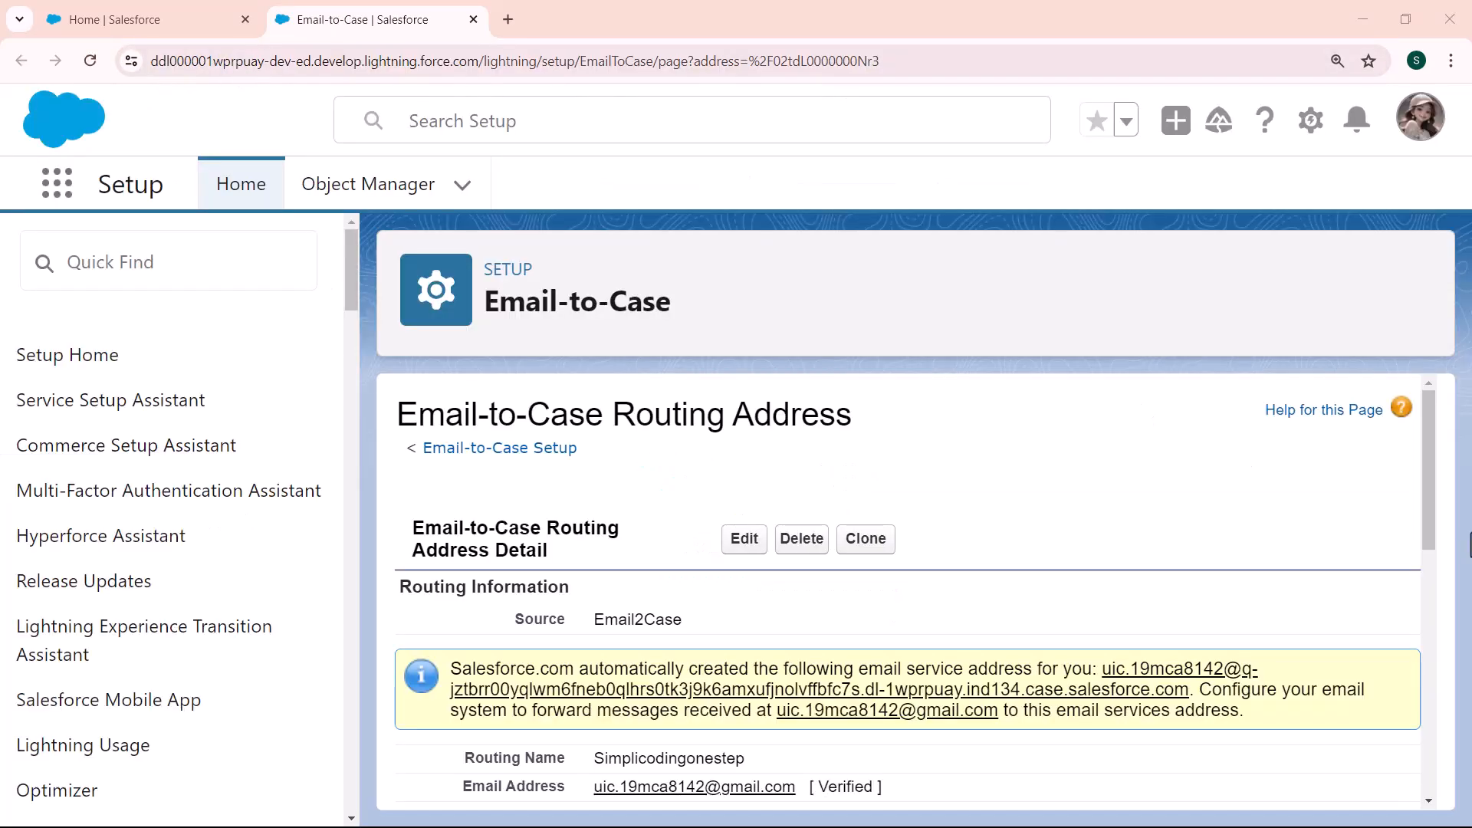
# - Copy the routing address's Email Services Address and switch to Gmail's Forwarding and POP/IMAP settings
pyautogui.moveTo(1424, 500); pyautogui.dragTo(1424, 574)
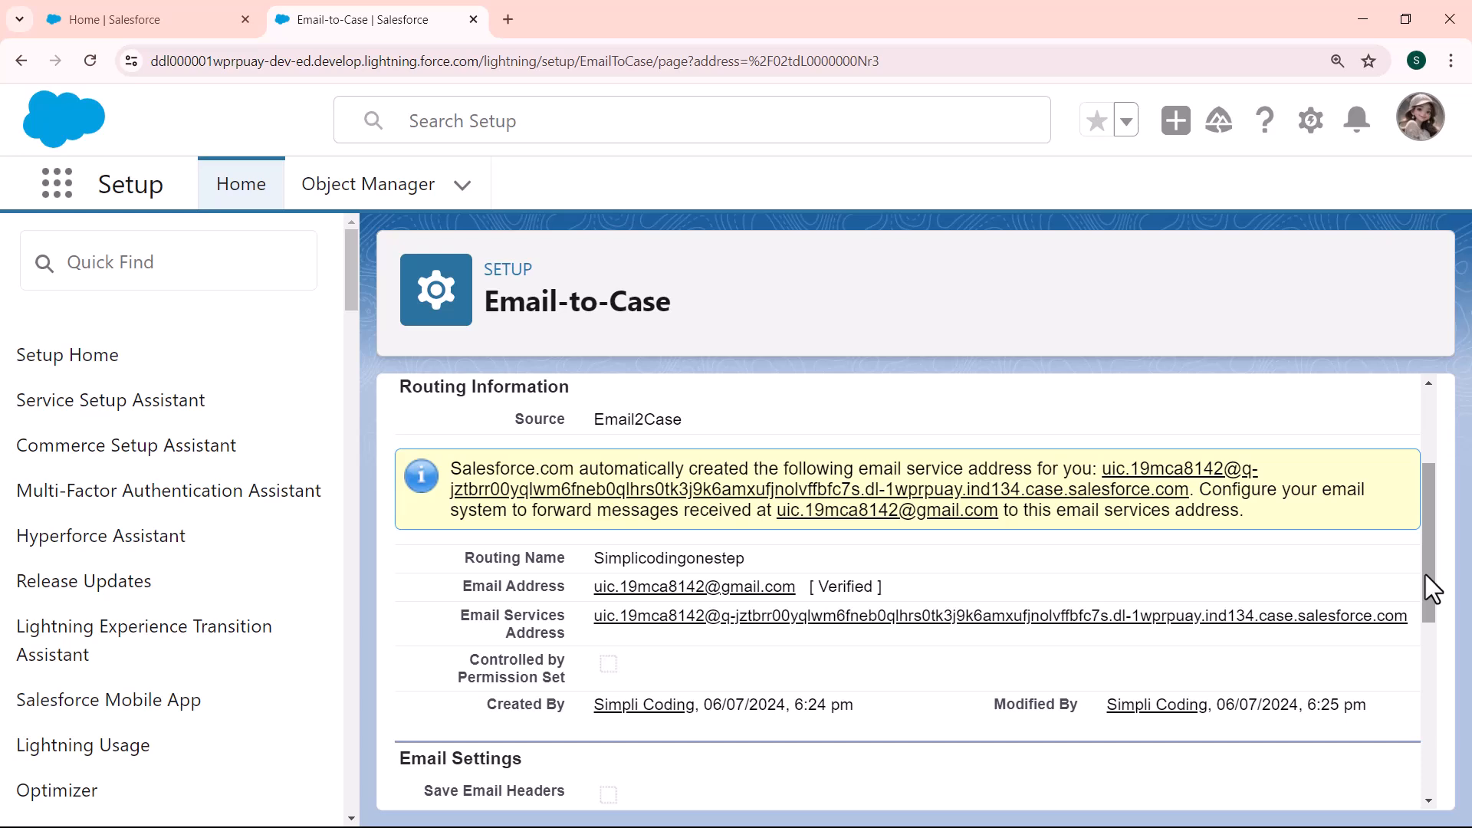
pyautogui.moveTo(1409, 618); pyautogui.dragTo(1314, 618)
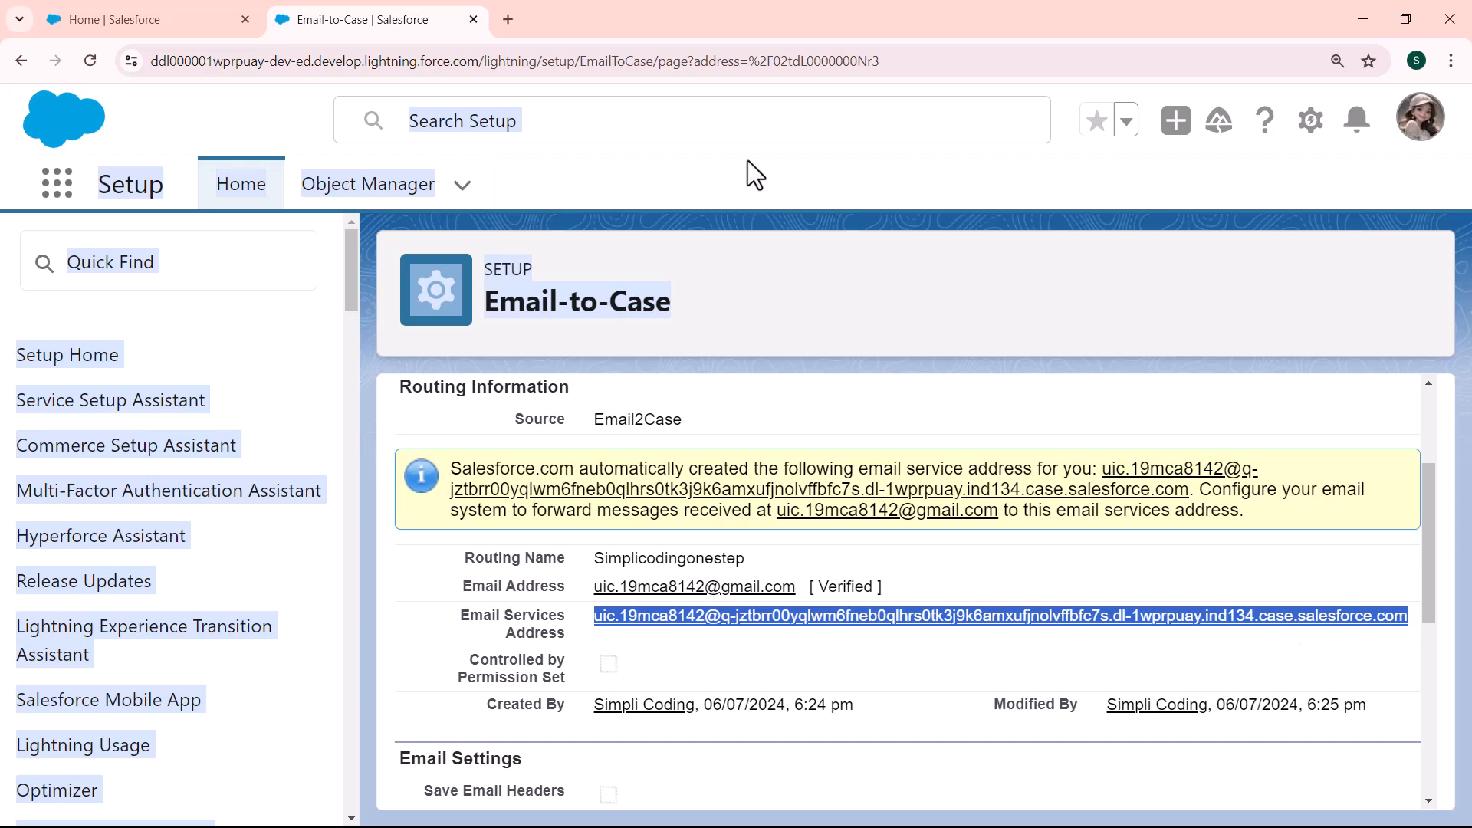
pyautogui.hotkey('alt', 'Tab')
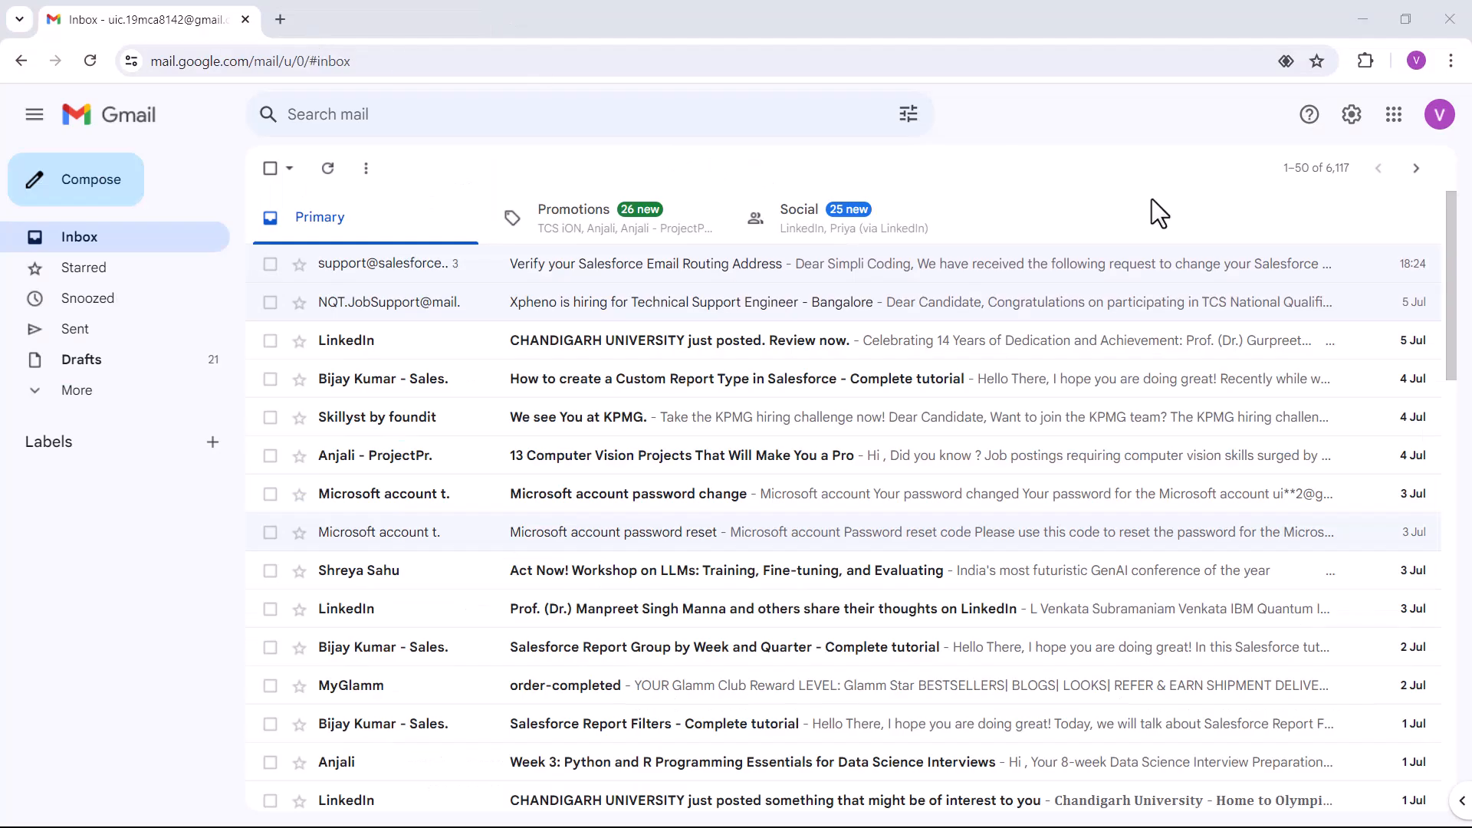
pyautogui.click(1351, 116)
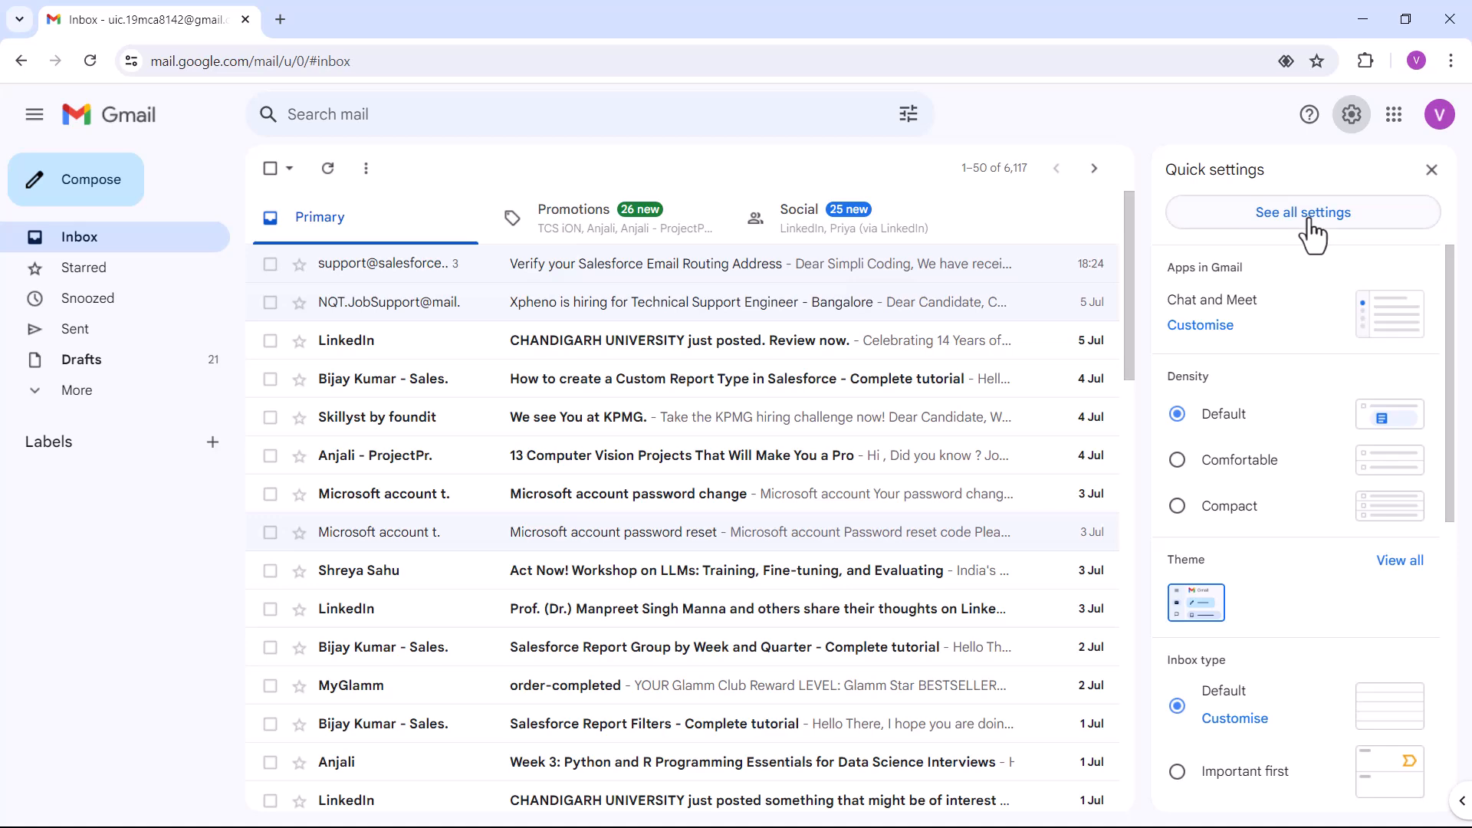
pyautogui.click(1310, 221)
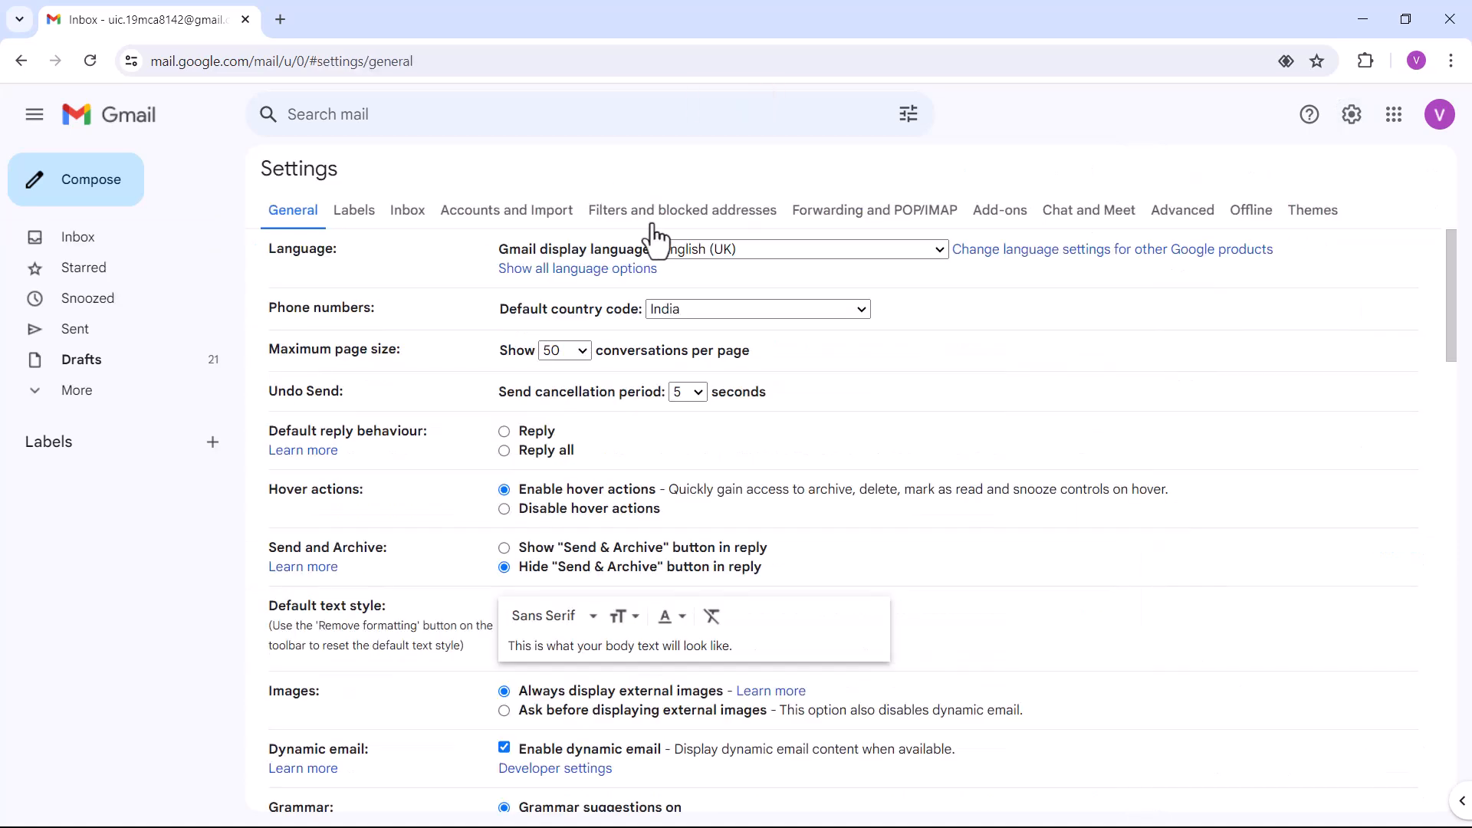
pyautogui.click(844, 220)
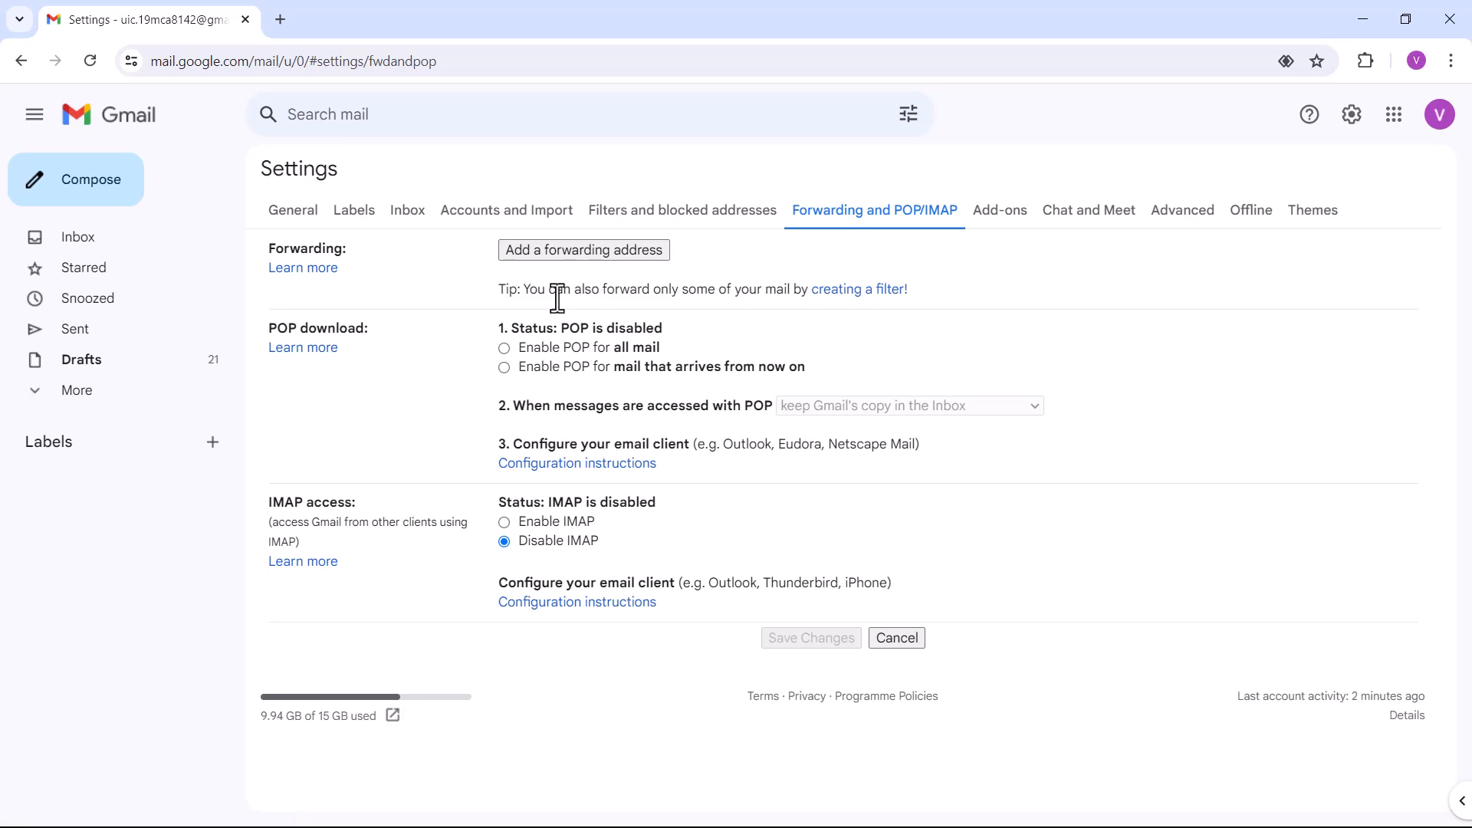
# - Add the copied Email Services Address as a Gmail forwarding address, proceed with the forwarding request and acknowledge the confirmation notice
pyautogui.click(546, 260)
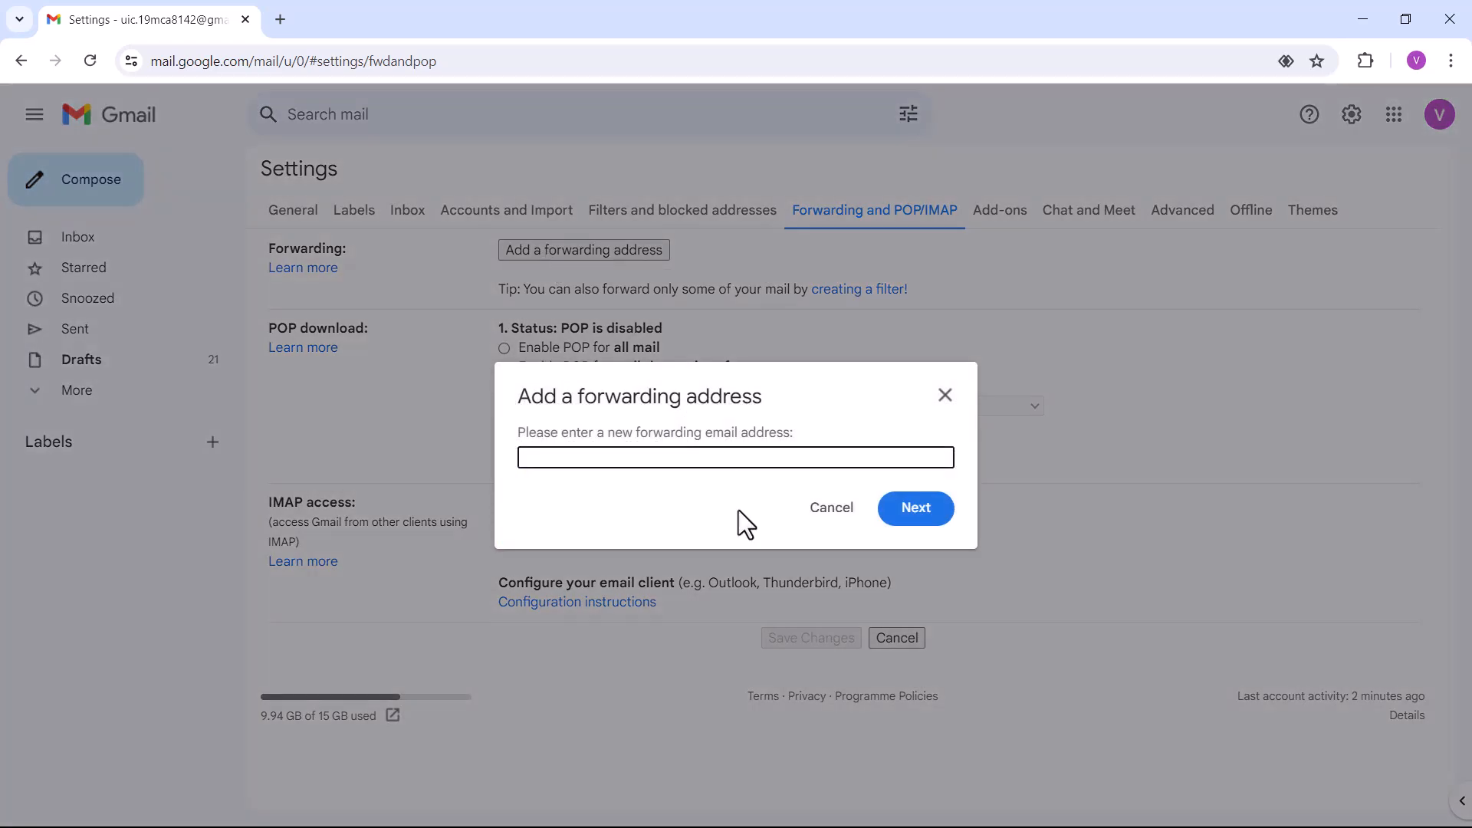
pyautogui.hotkey('ctrl', 'v')
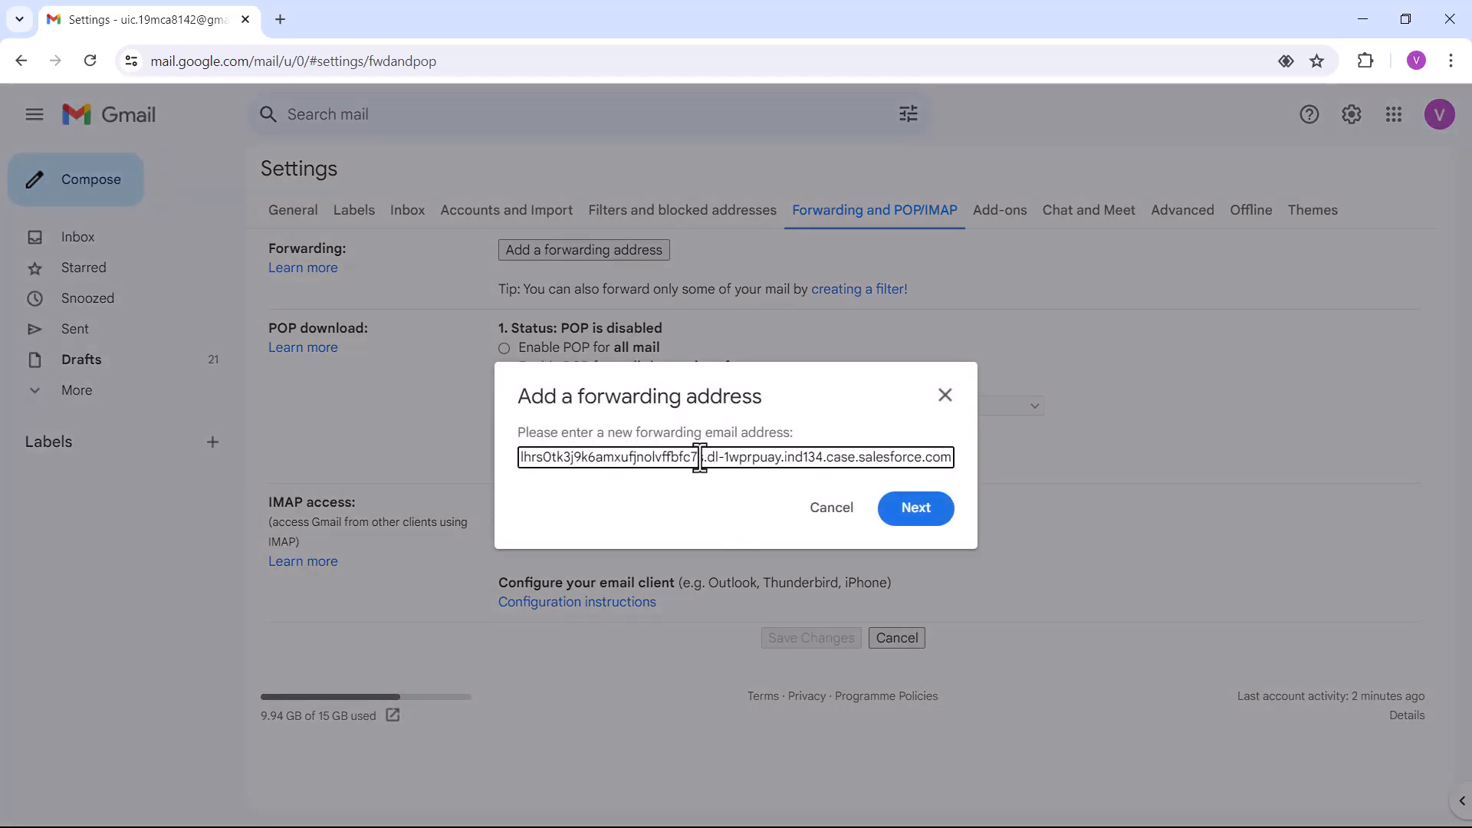
pyautogui.press('Return')
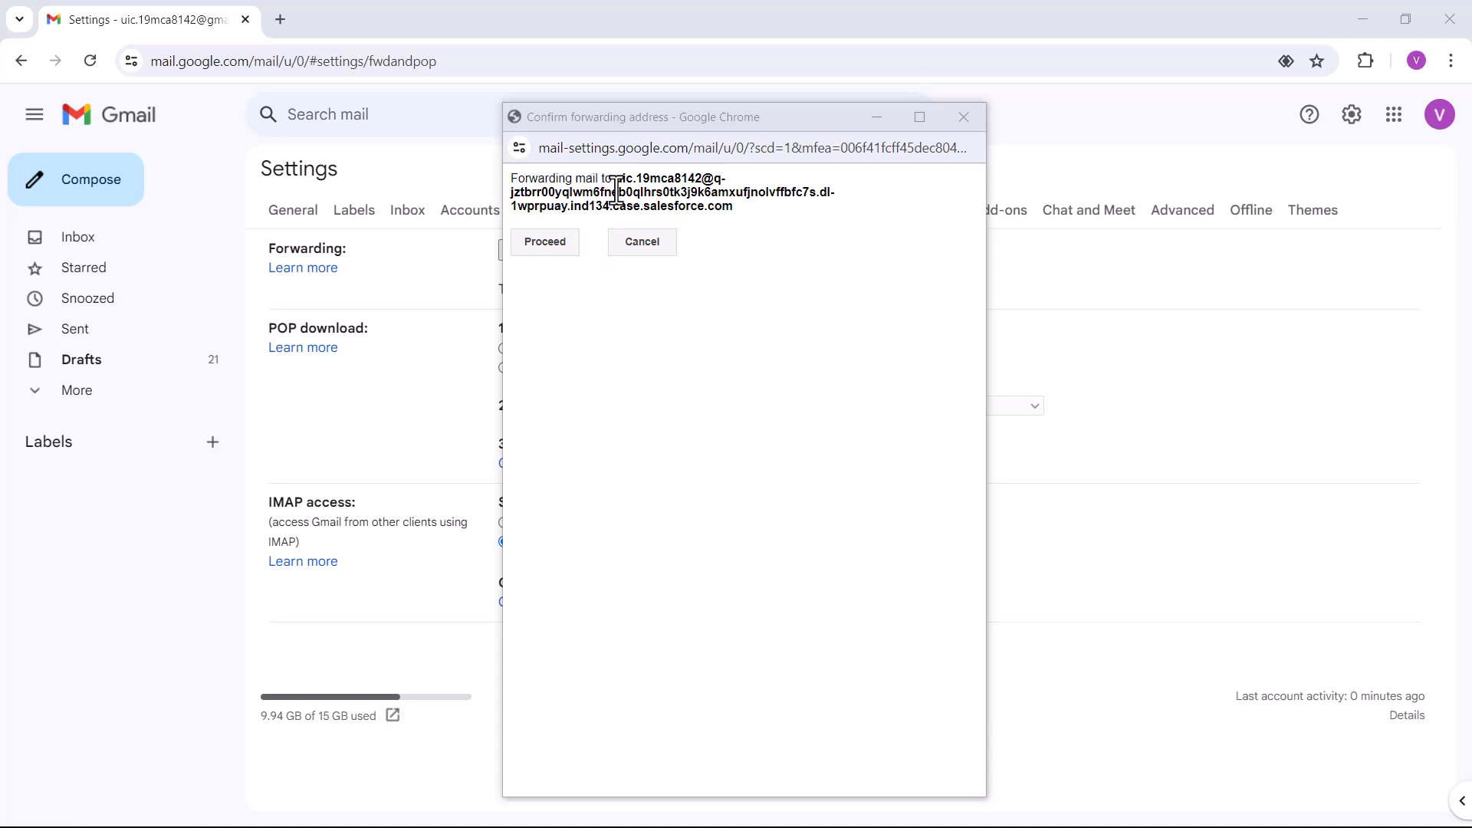
pyautogui.click(553, 246)
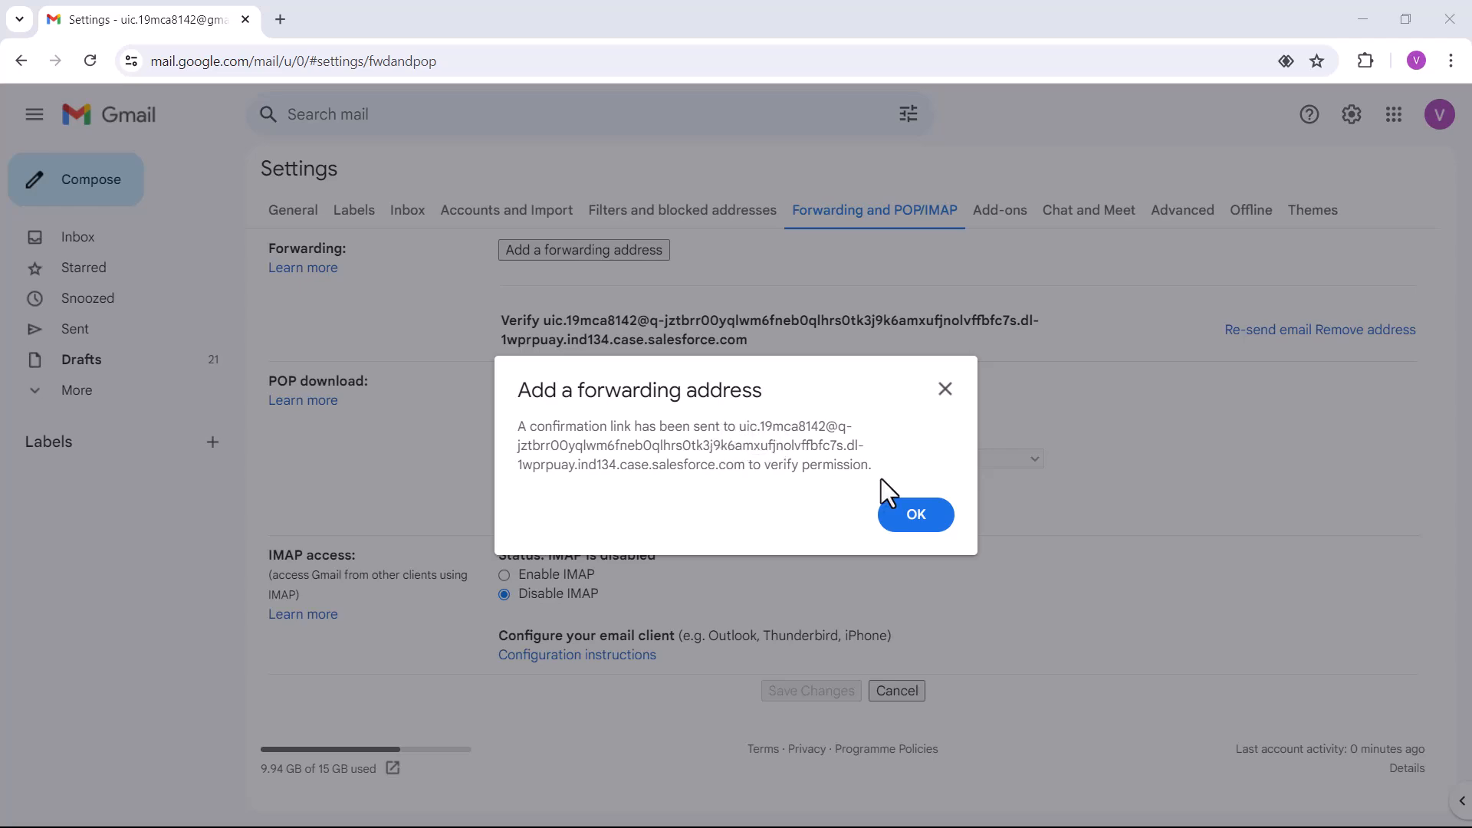
pyautogui.click(909, 515)
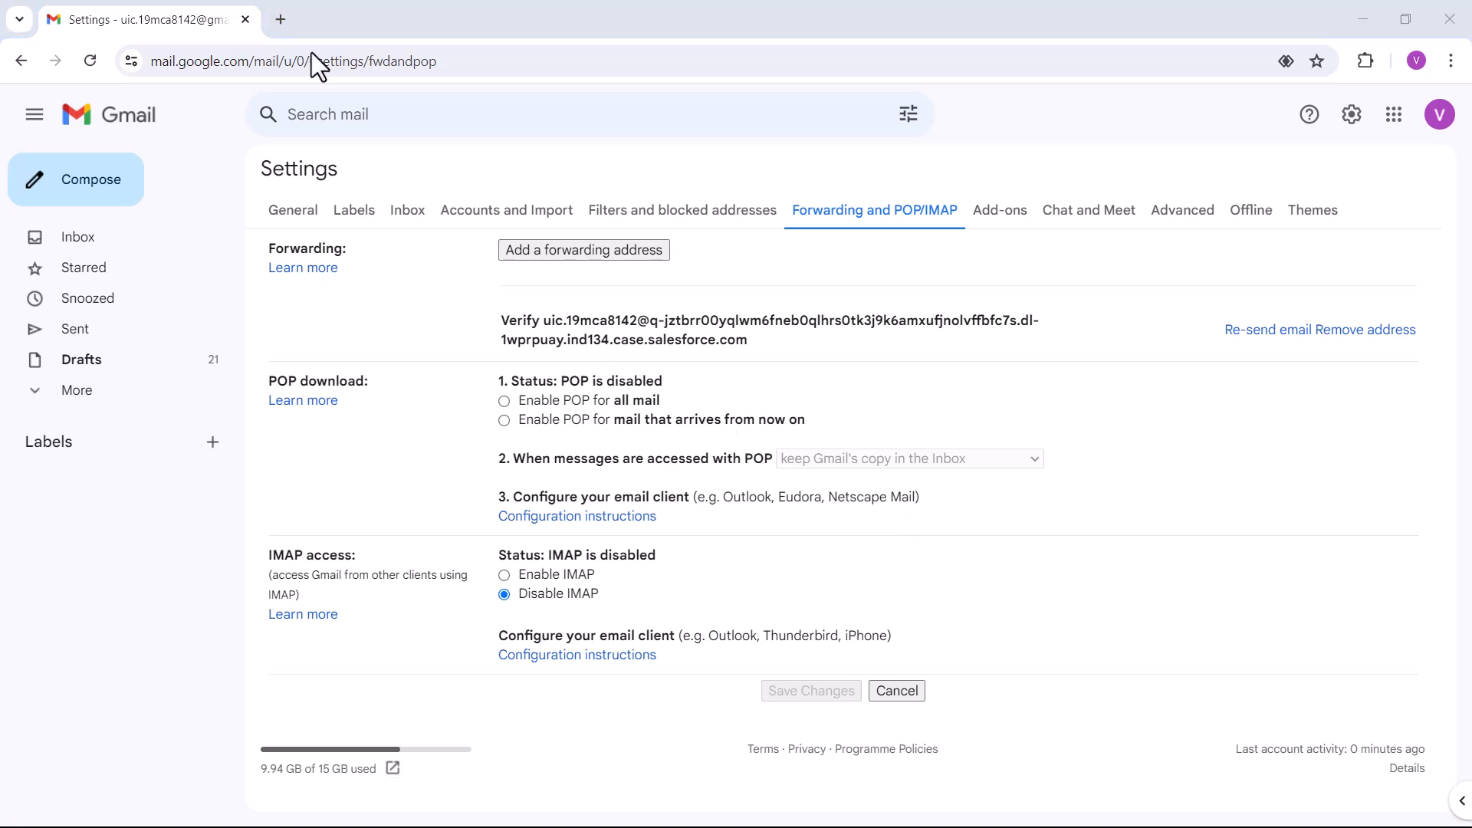
# - Switch back to Salesforce, open the Cases object and show the All Open Cases list view
pyautogui.hotkey('alt', 'Tab')
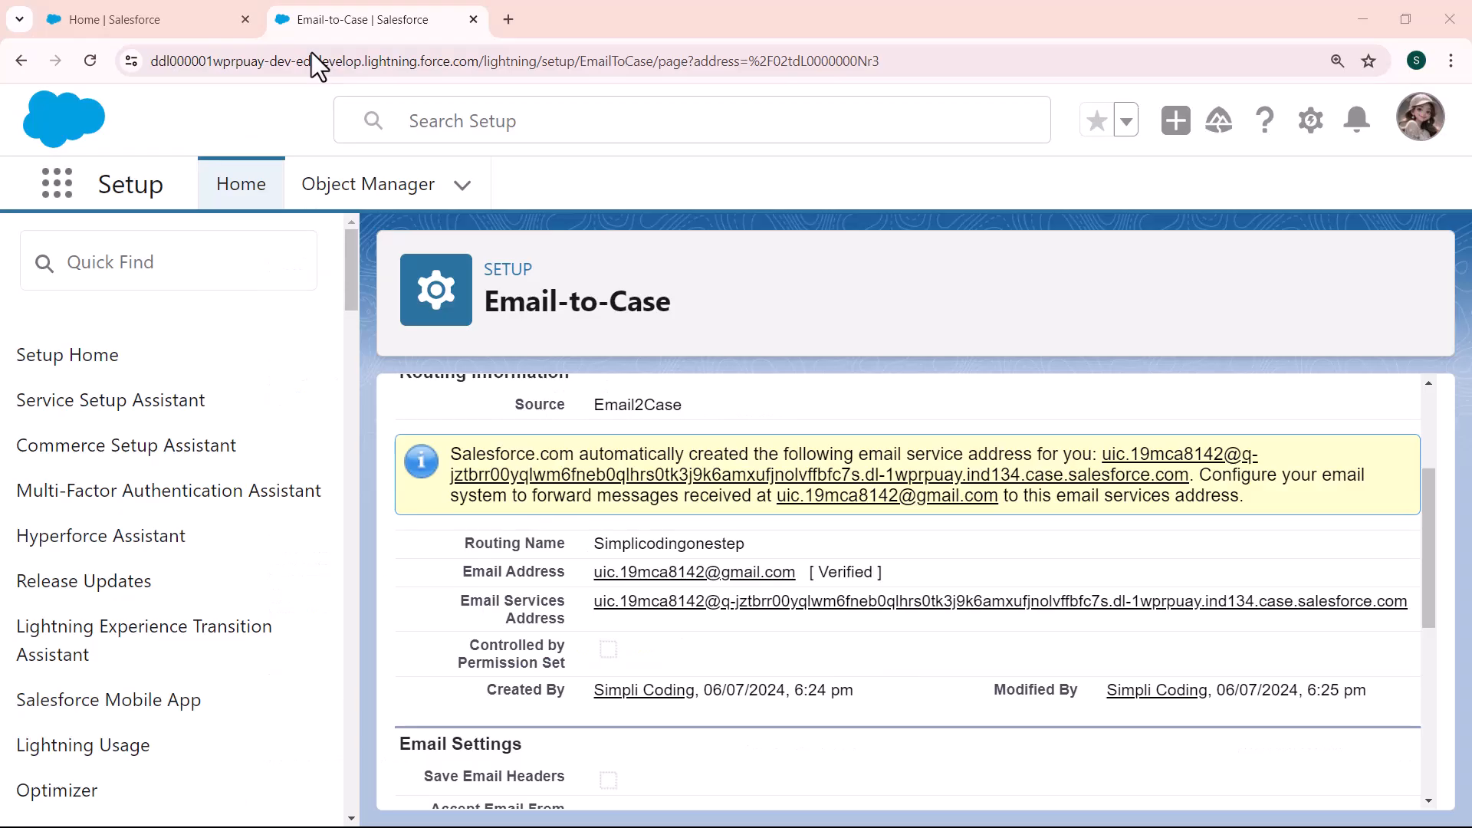
pyautogui.click(52, 198)
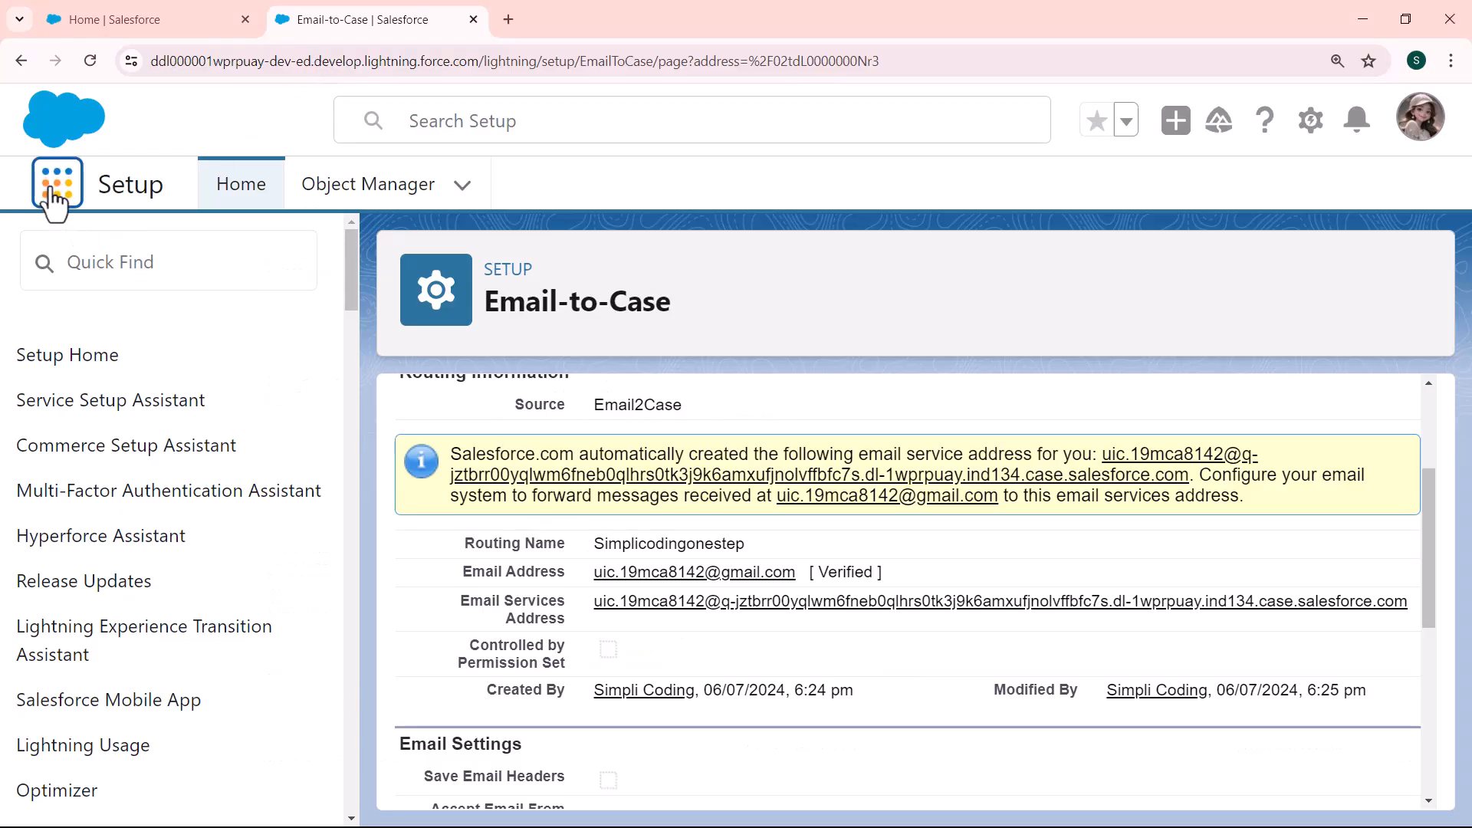
pyautogui.write('case')
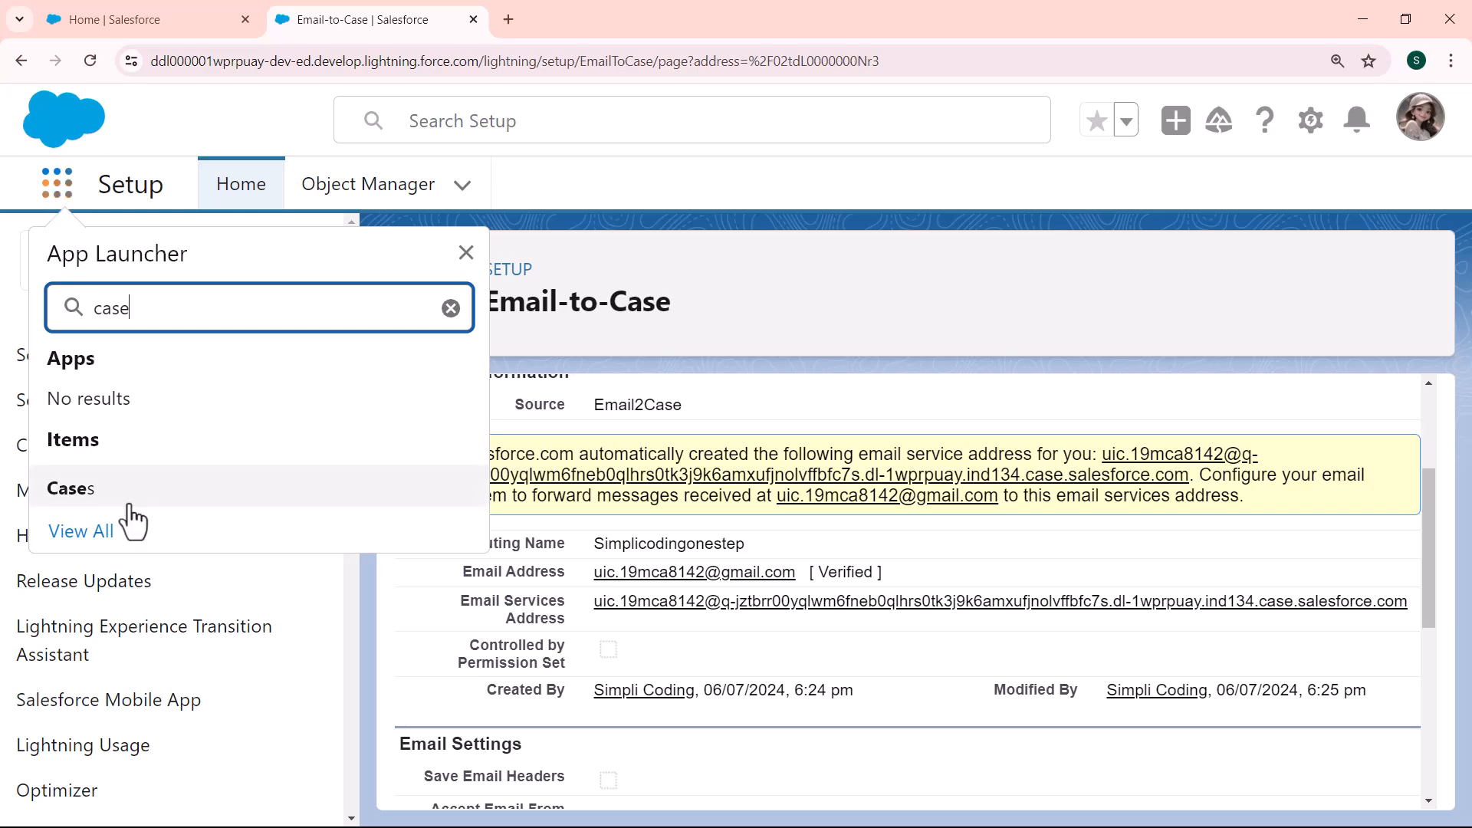
pyautogui.click(81, 497)
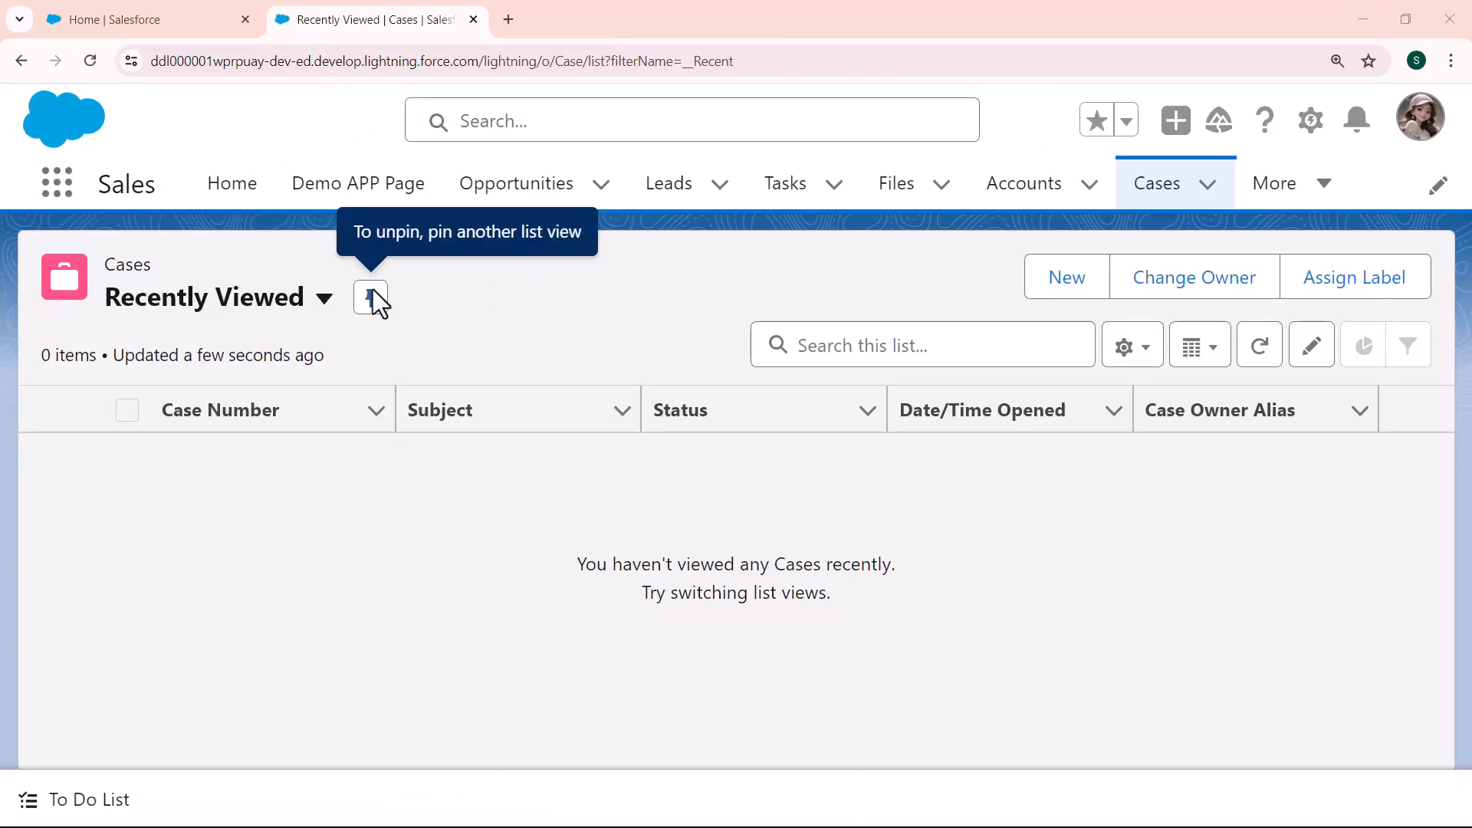
pyautogui.click(323, 300)
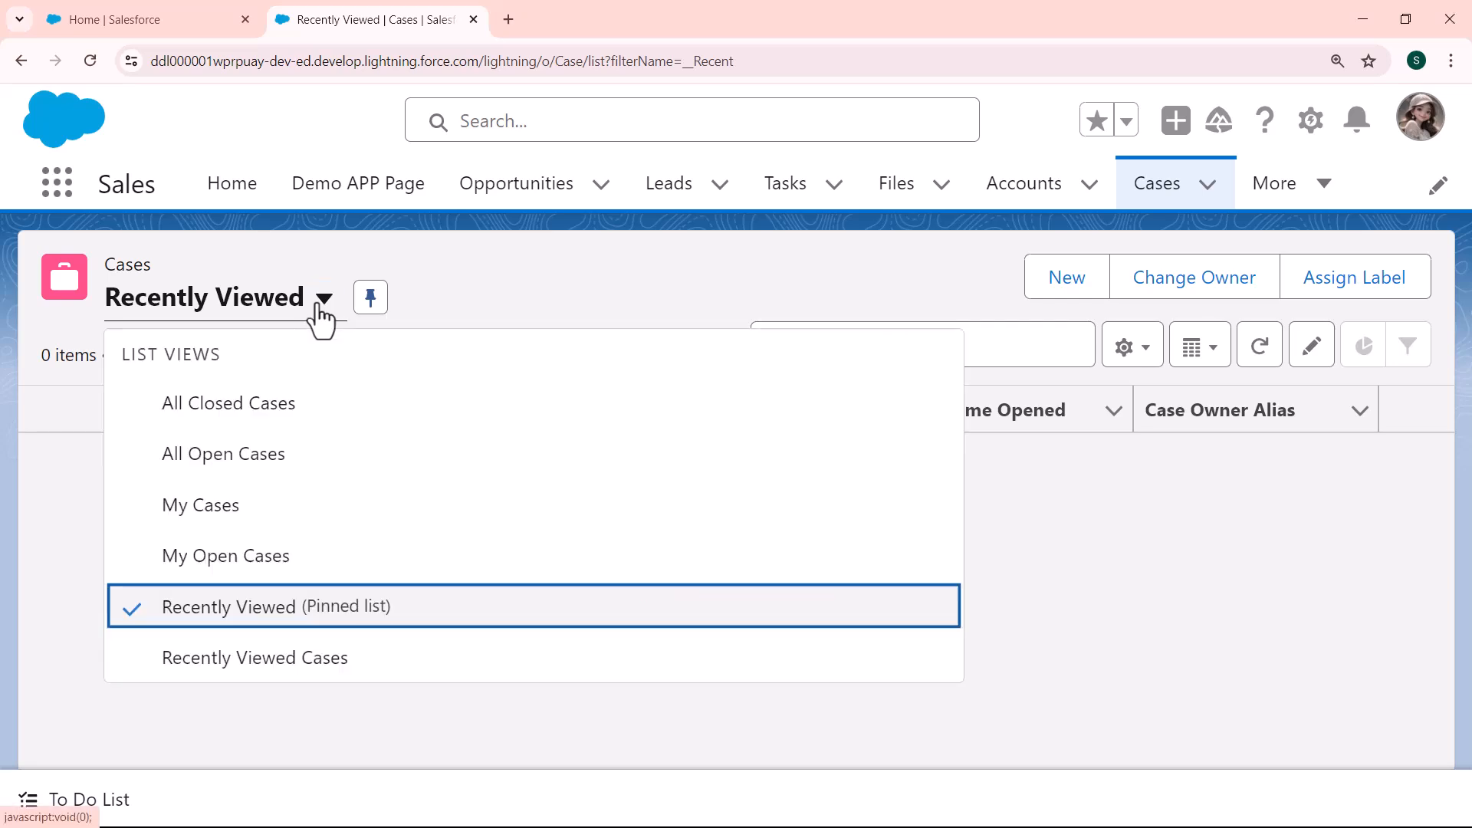
pyautogui.click(267, 464)
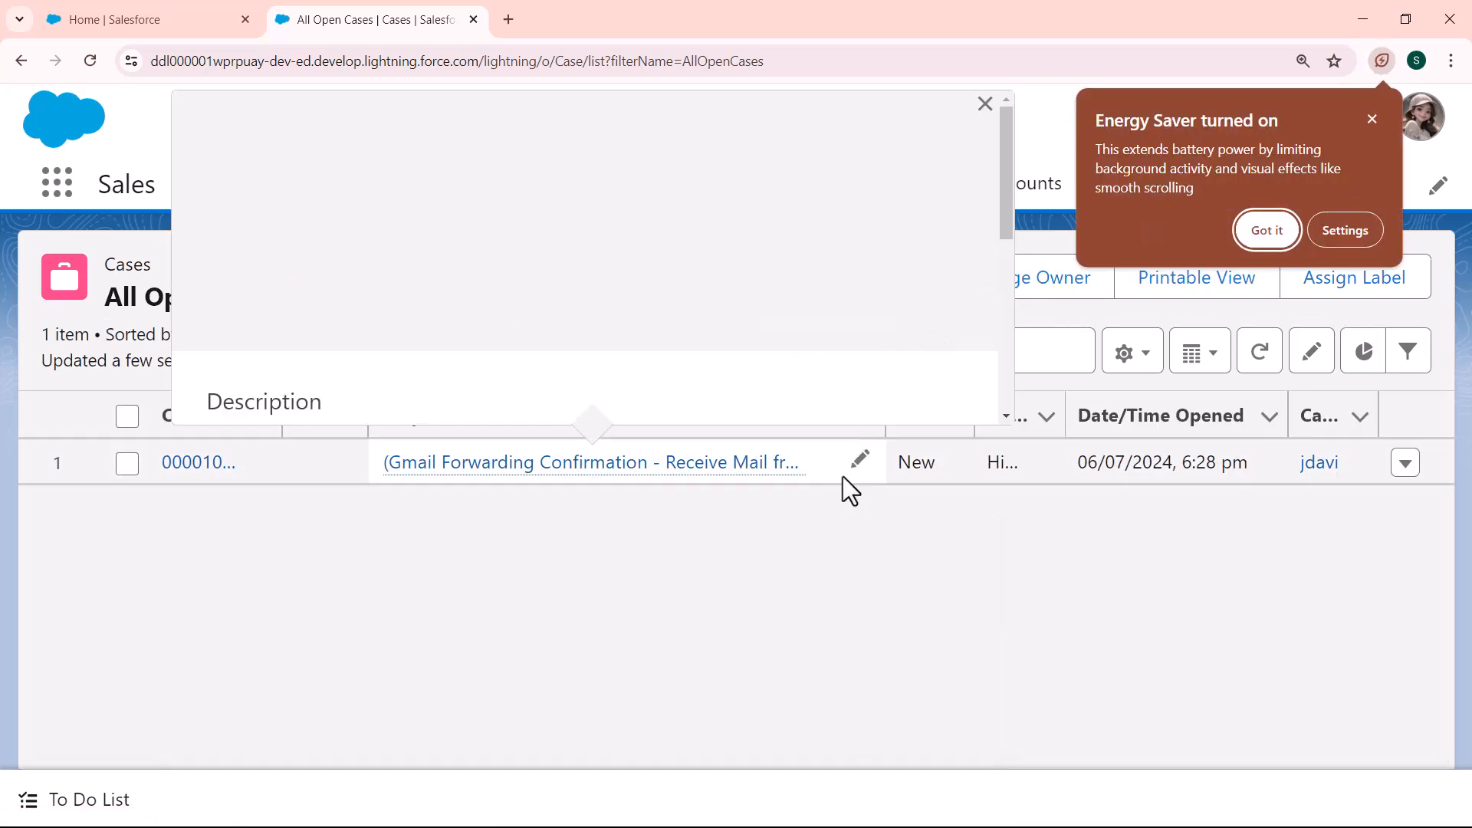
# - Open the Gmail Forwarding Confirmation case and review the forwarding confirmation email in its feed
pyautogui.moveTo(594, 463)
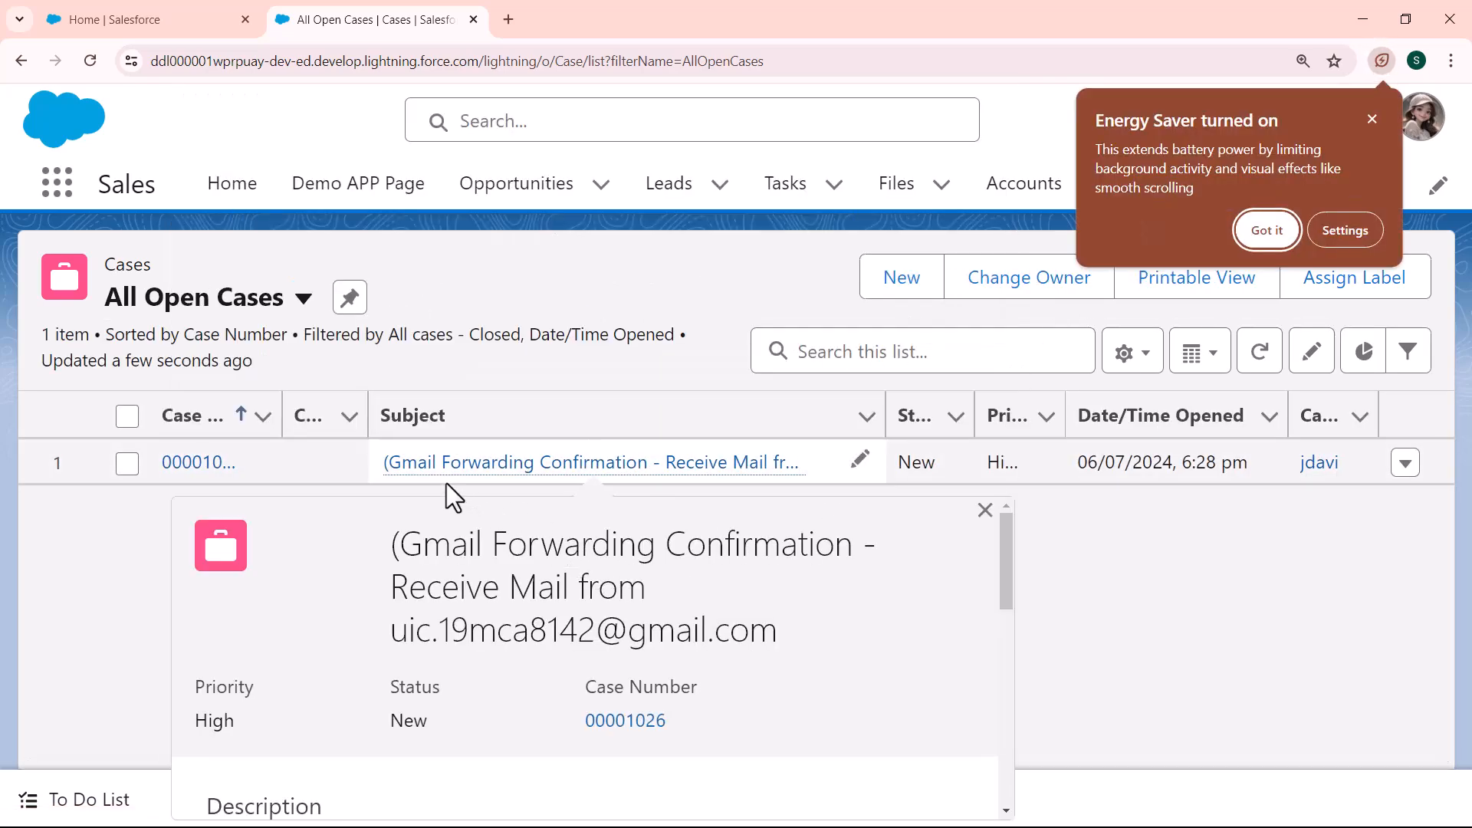
pyautogui.moveTo(657, 476)
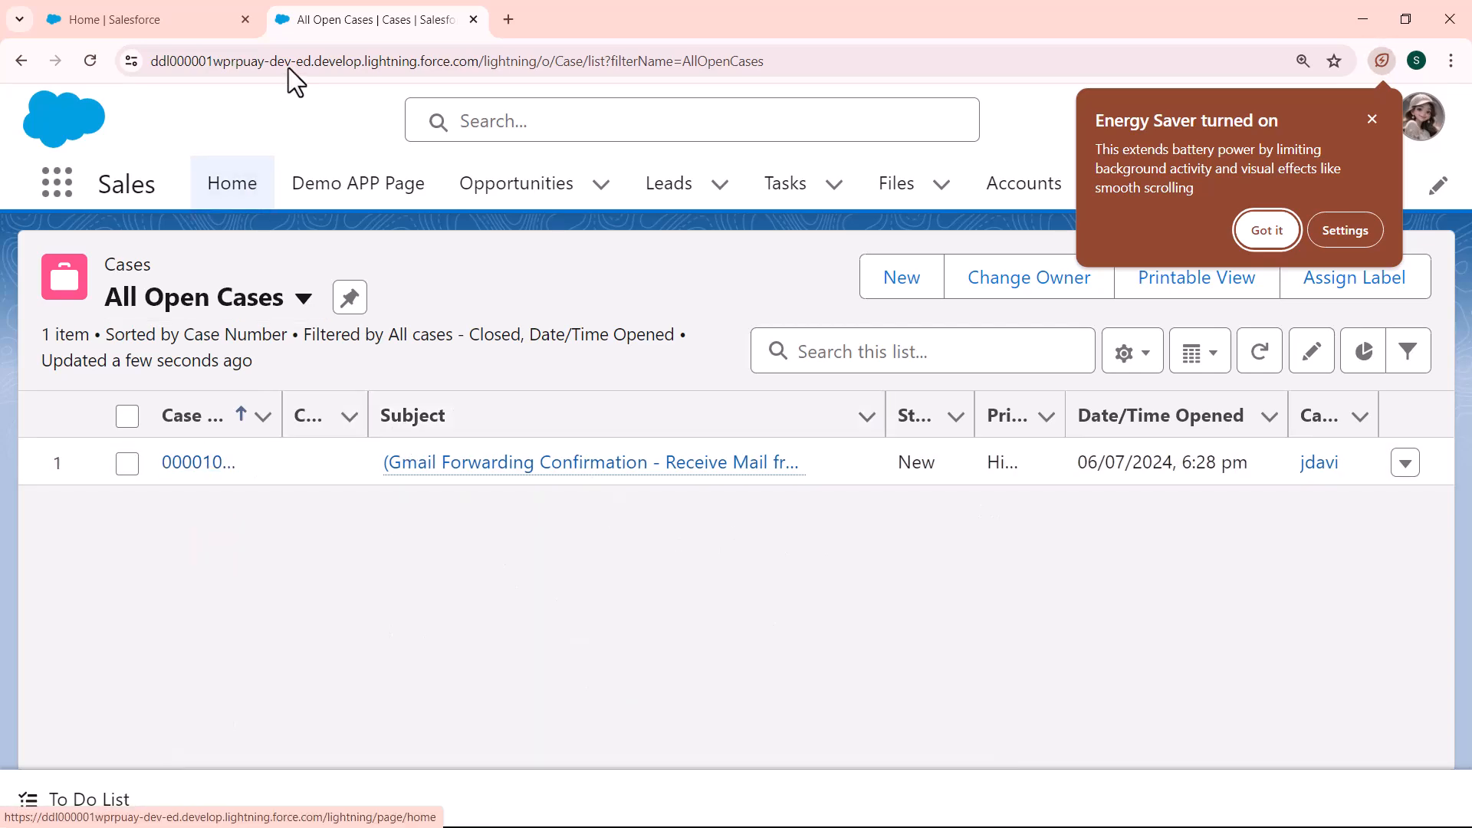
pyautogui.click(198, 462)
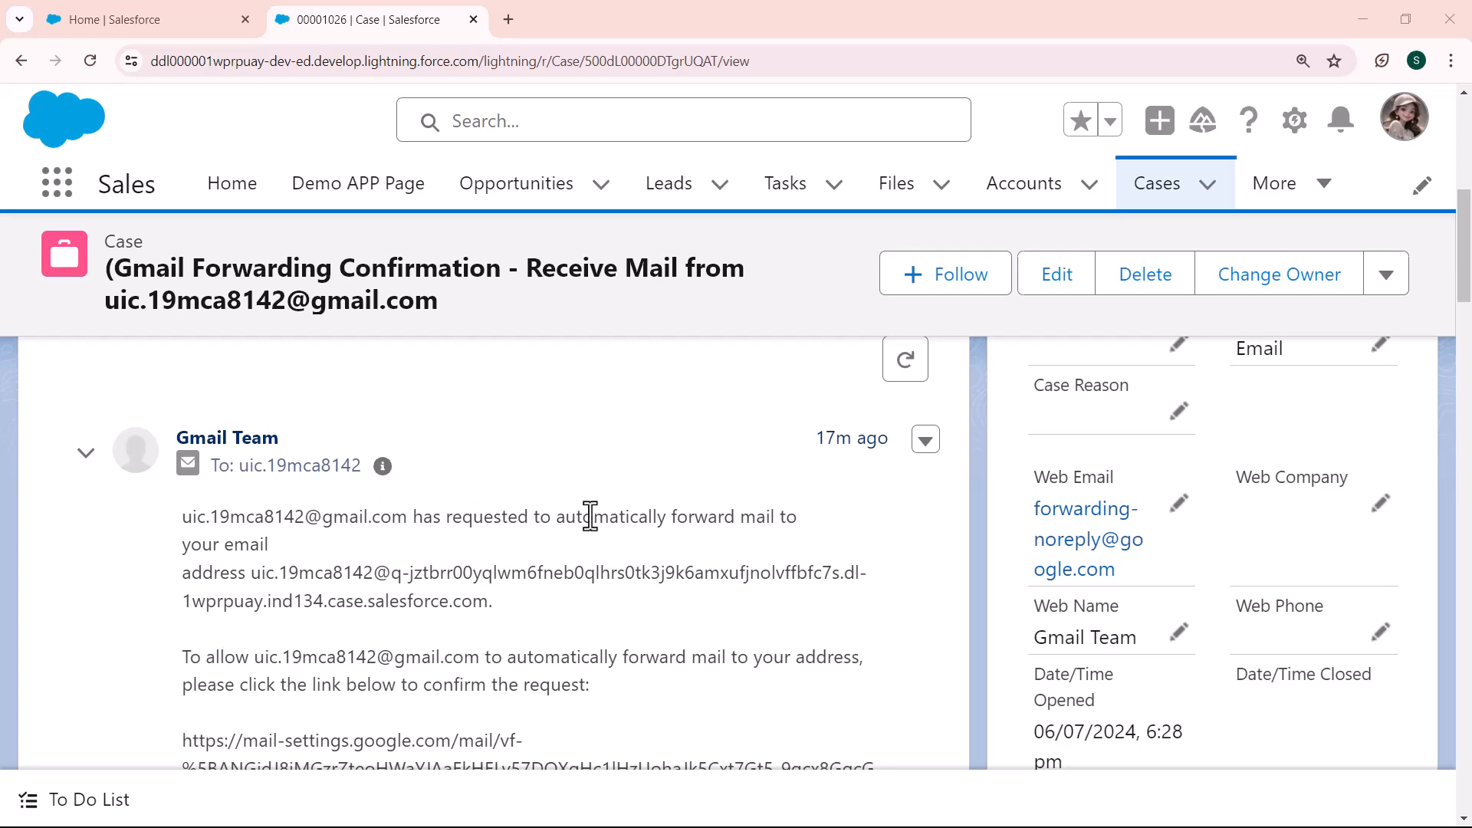
pyautogui.moveTo(1467, 262); pyautogui.dragTo(1467, 363)
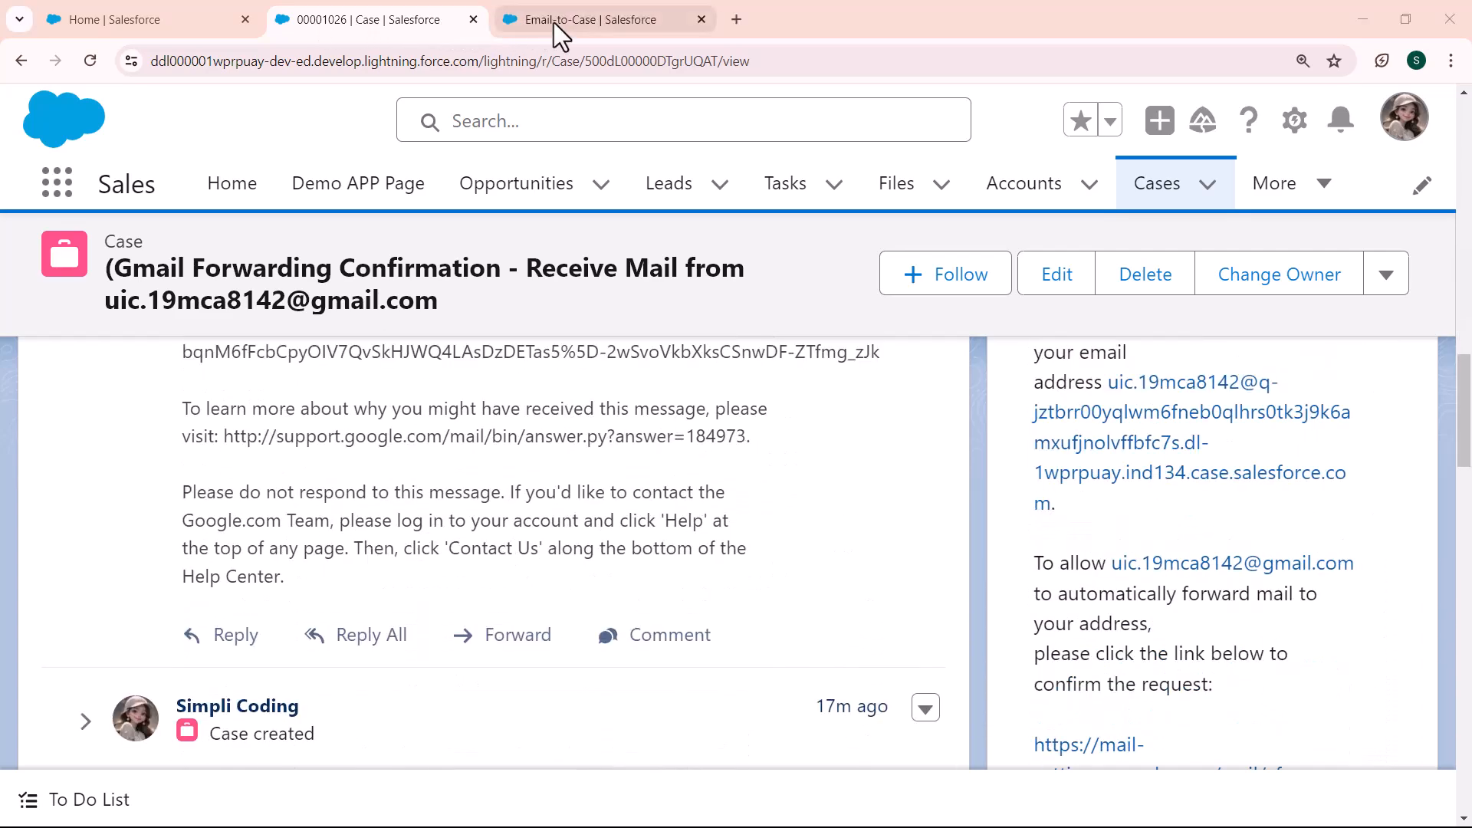
# - Return to the Email-to-Case routing address detail and check the email address's verification status
pyautogui.click(576, 16)
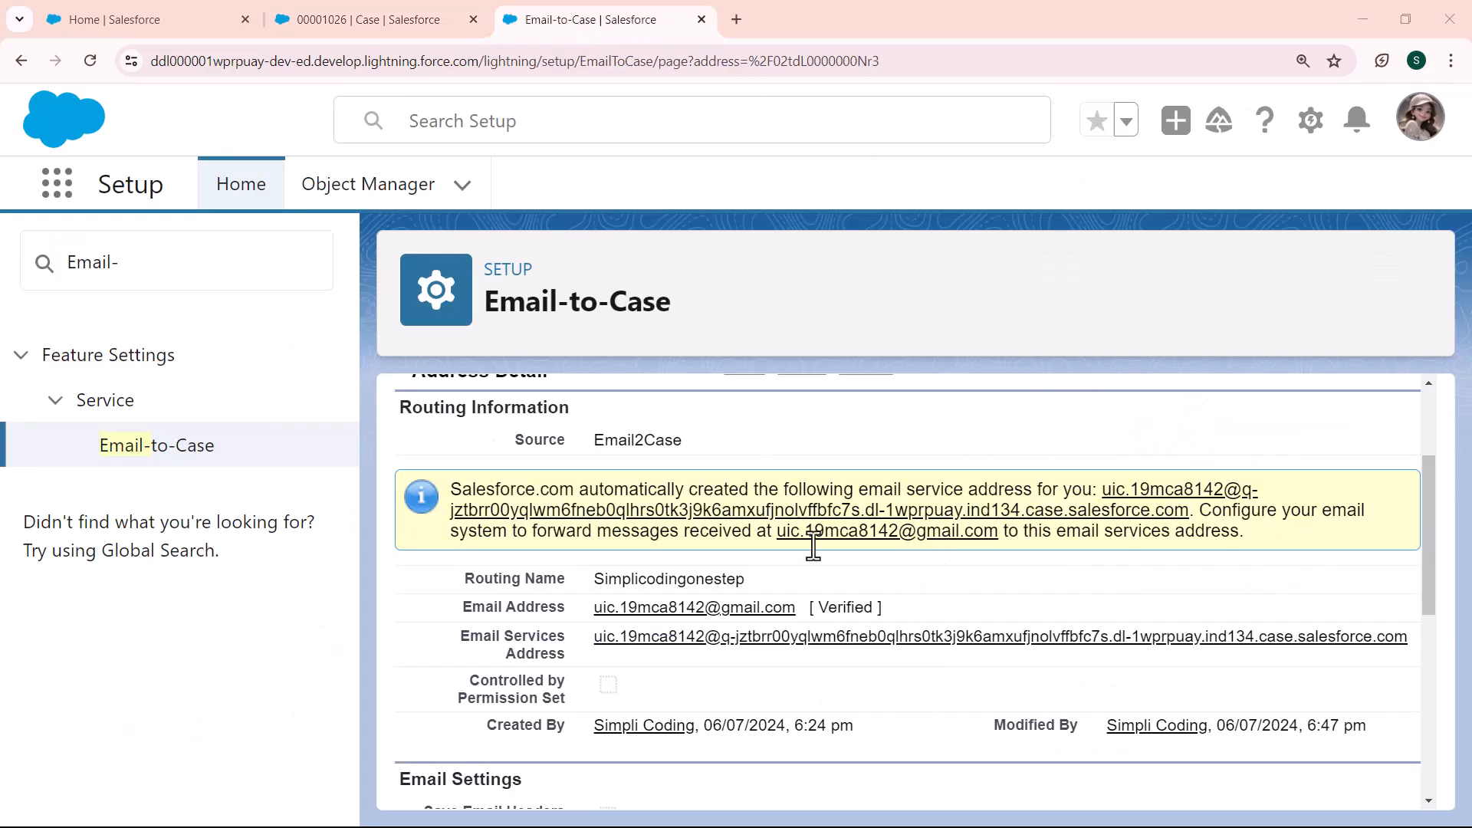
pyautogui.moveTo(861, 602); pyautogui.dragTo(800, 613)
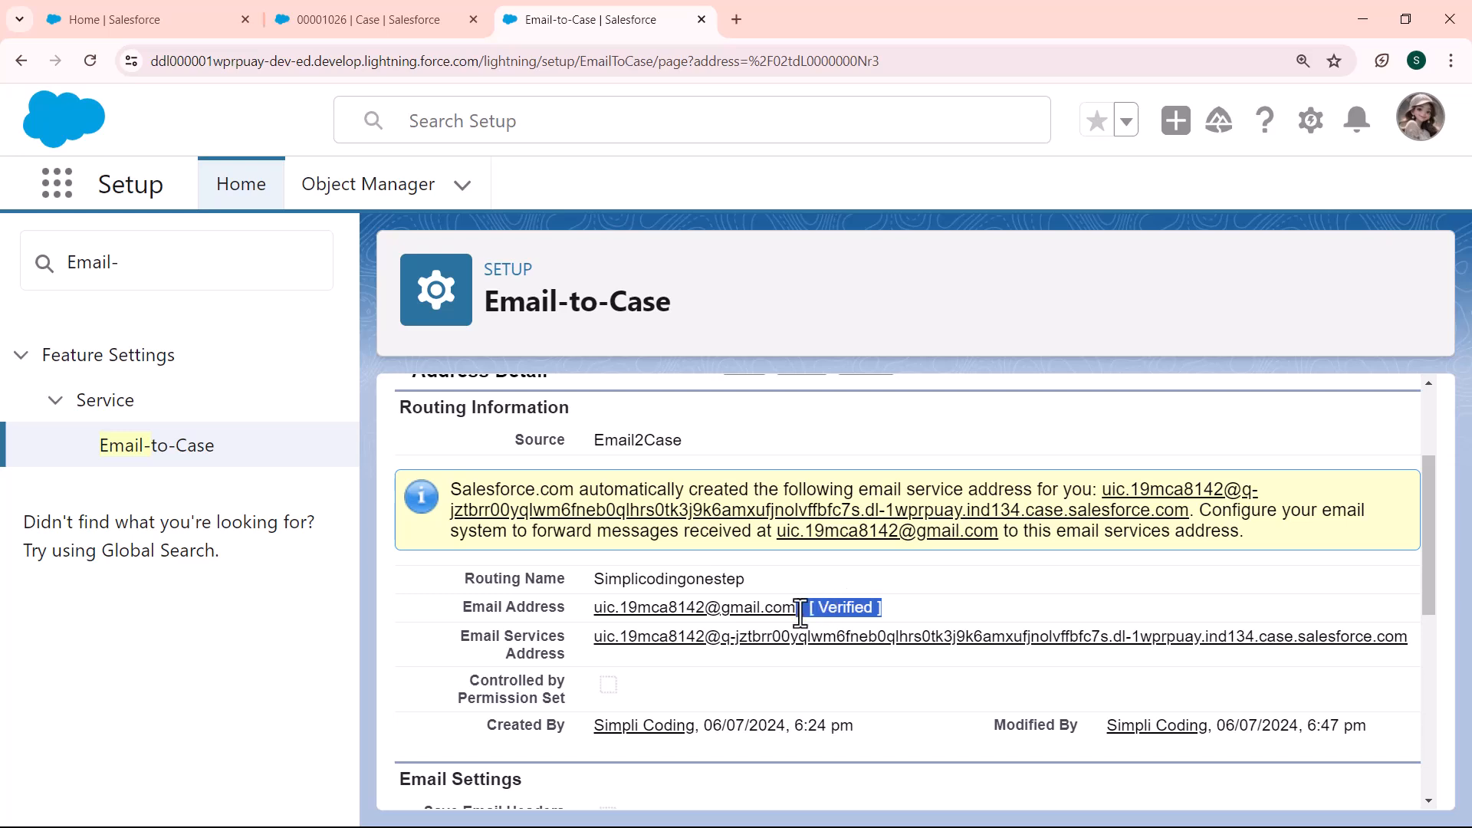